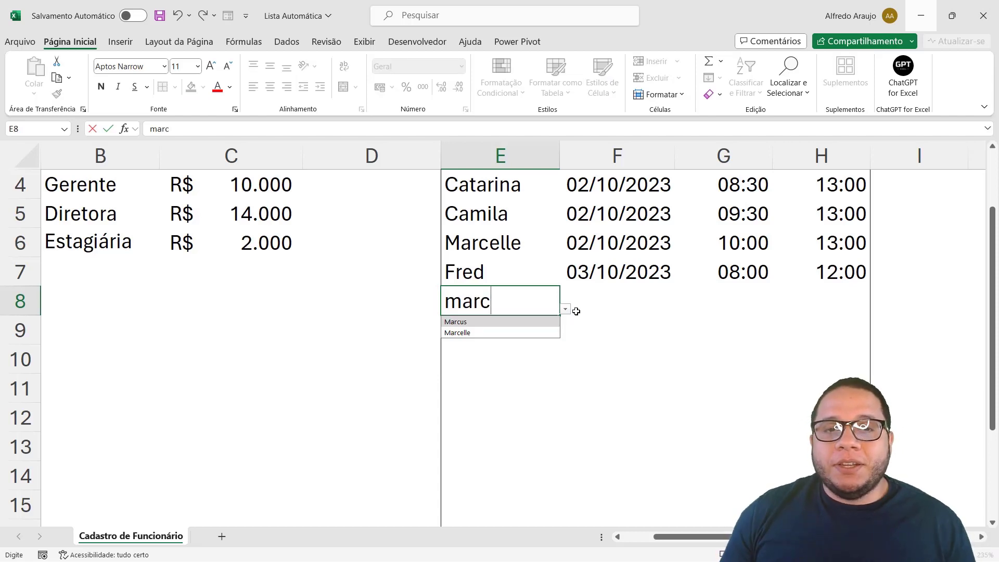
Fill E8 with the second name suggested for "marc", and replace it with the first name suggested for "ca".
key("Down")
key("Tab")
key("Left")
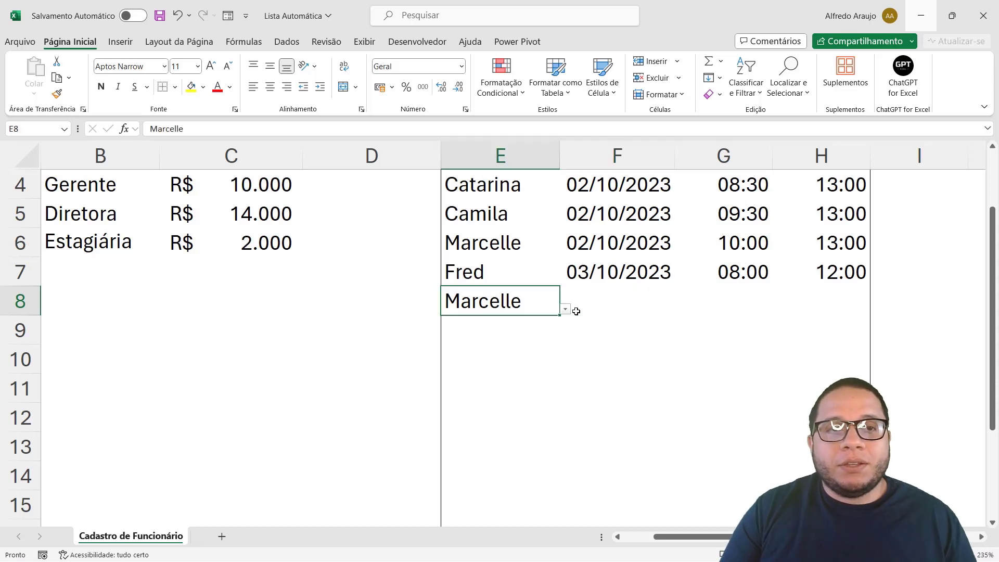
type("ca")
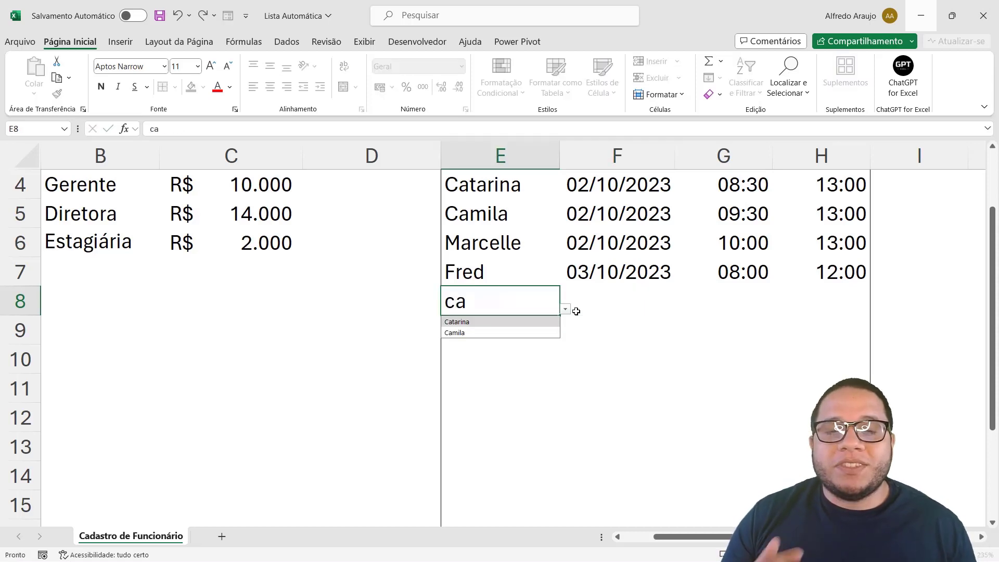
key("Tab")
scroll(546, 349, "up", 1)
scroll(547, 349, "up", 1)
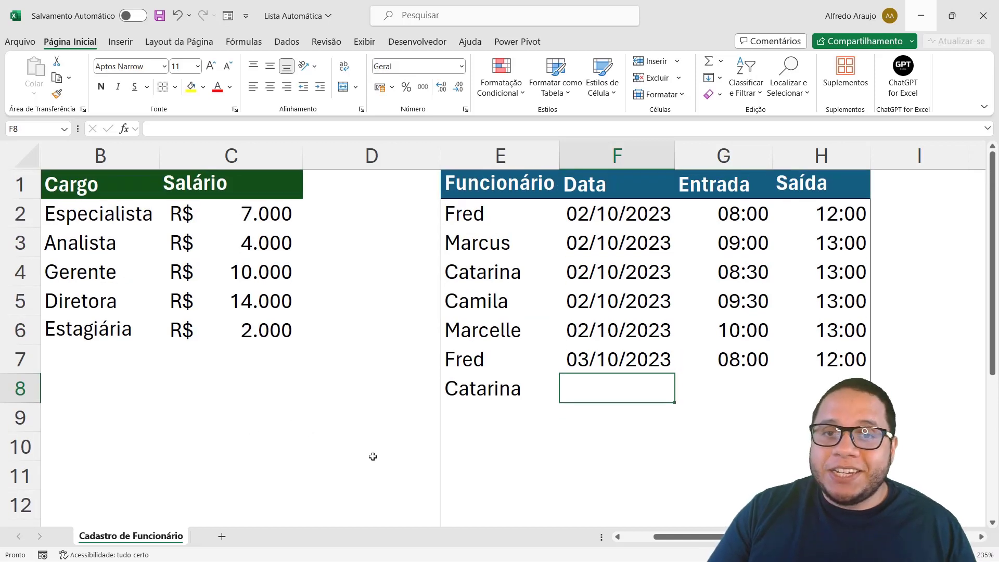
Compare the registered names in A2:A6 with the dropdown options offered in E8.
left_click(507, 393)
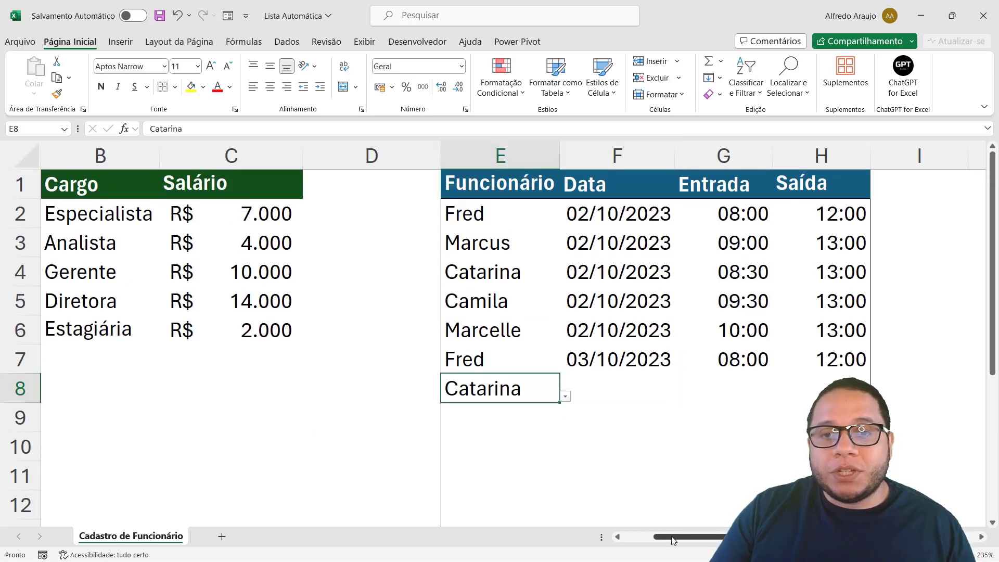
left_click_drag(668, 536, 632, 537)
left_click_drag(82, 212, 83, 330)
left_click(83, 330)
left_click(584, 385)
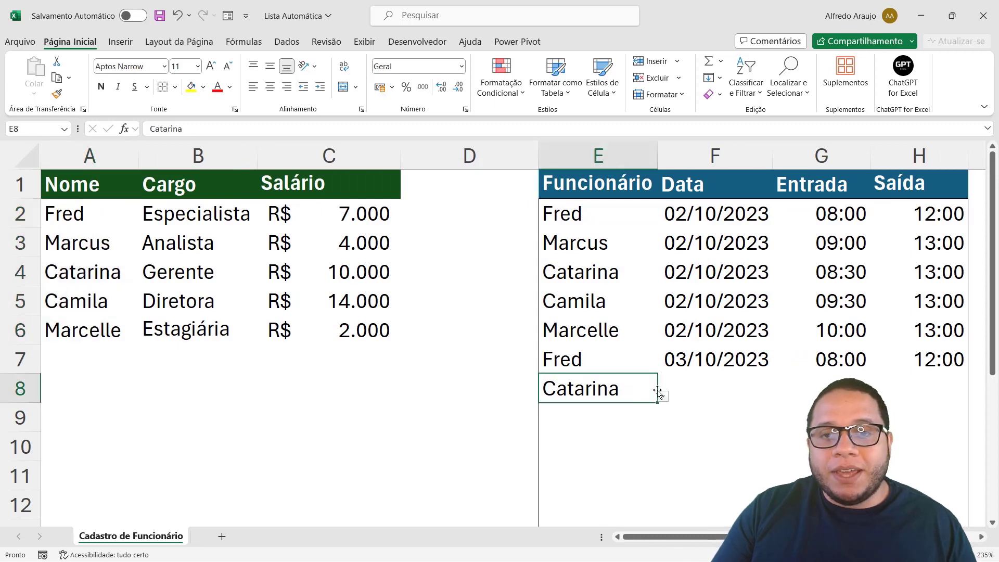
left_click(664, 396)
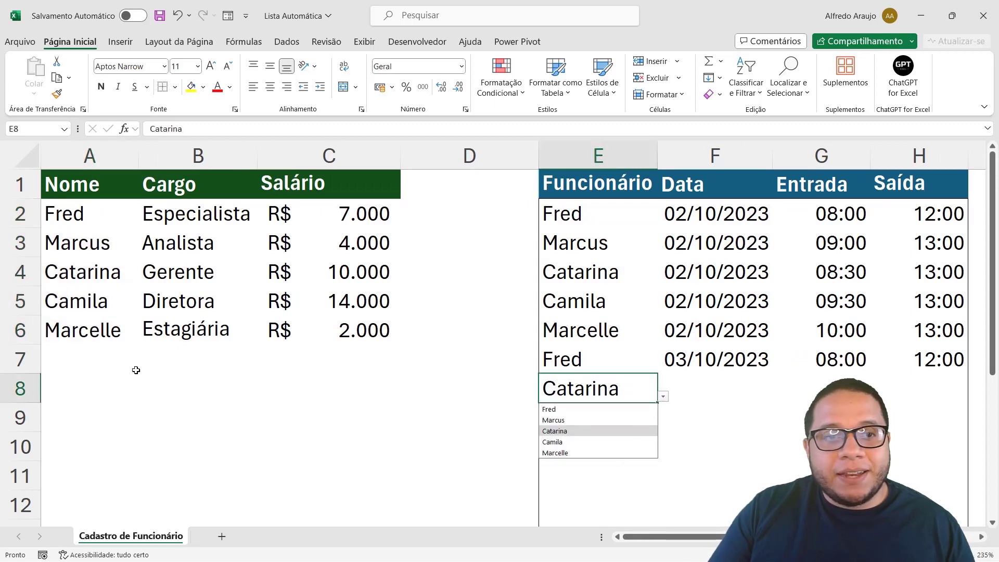
Add a new employee's first name in A7 and check the dropdown list in E8.
left_click(113, 361)
type("Robson")
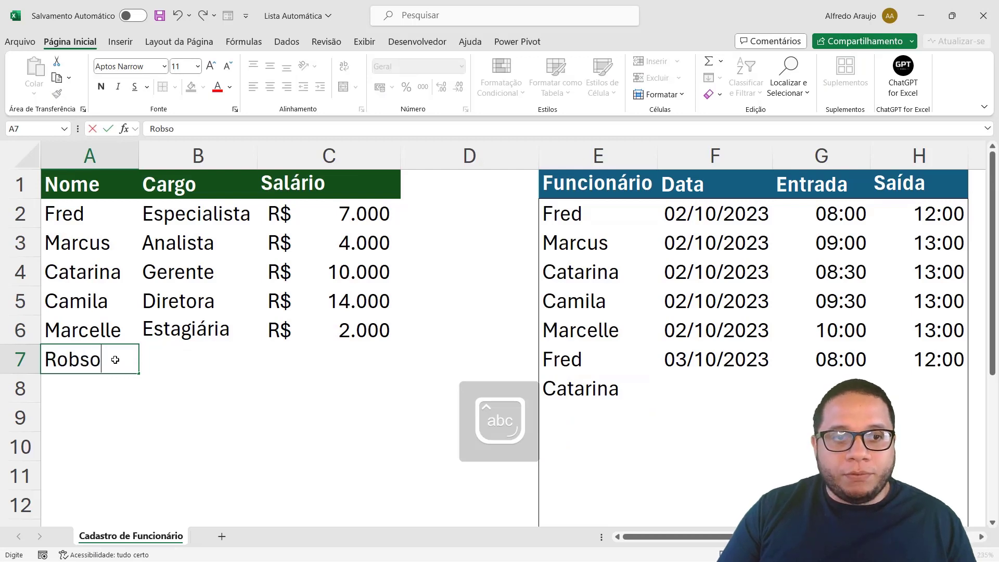
key("Tab")
left_click(625, 365)
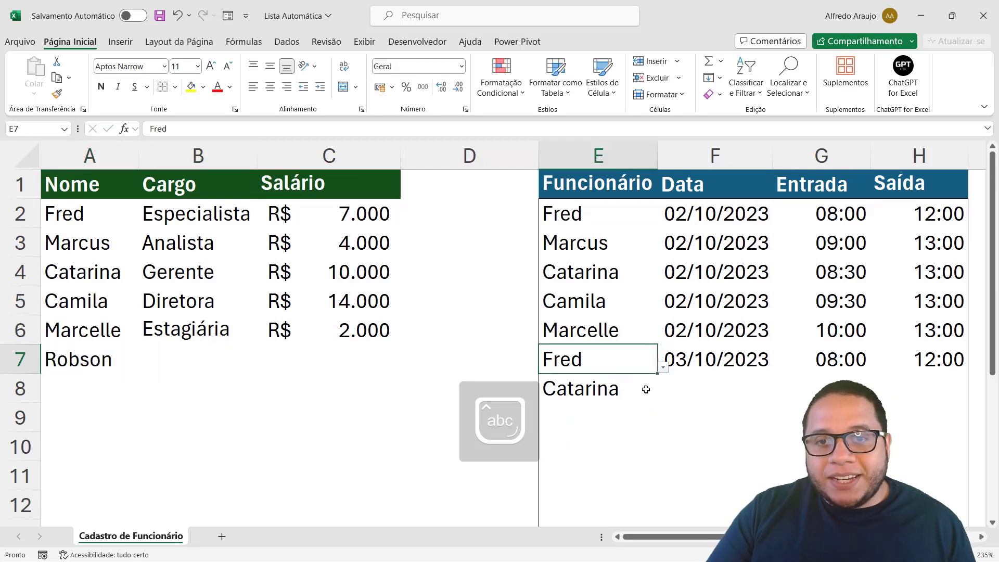
left_click(647, 389)
left_click(663, 397)
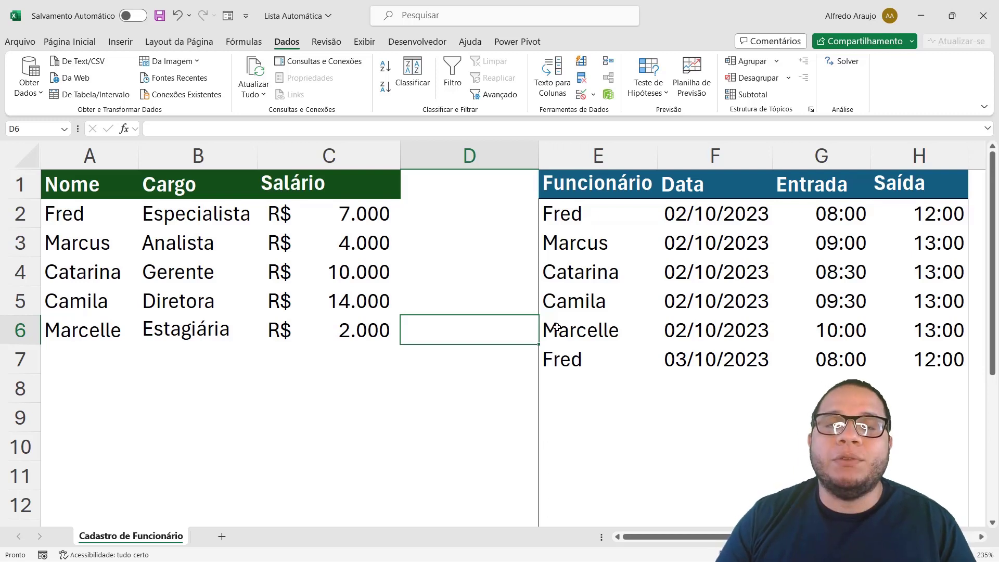
scroll(556, 327, "down", 3)
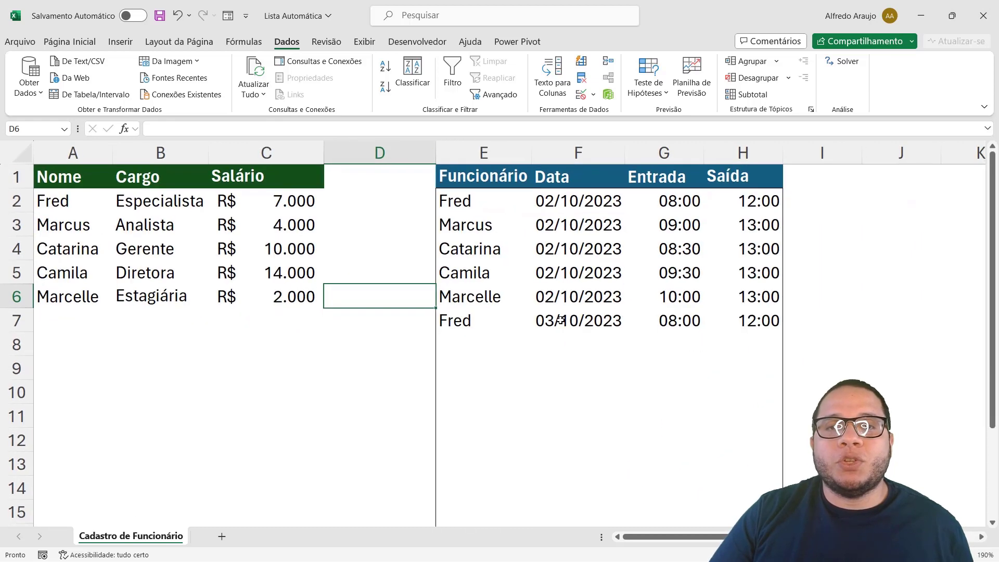
left_click_drag(488, 204, 490, 520)
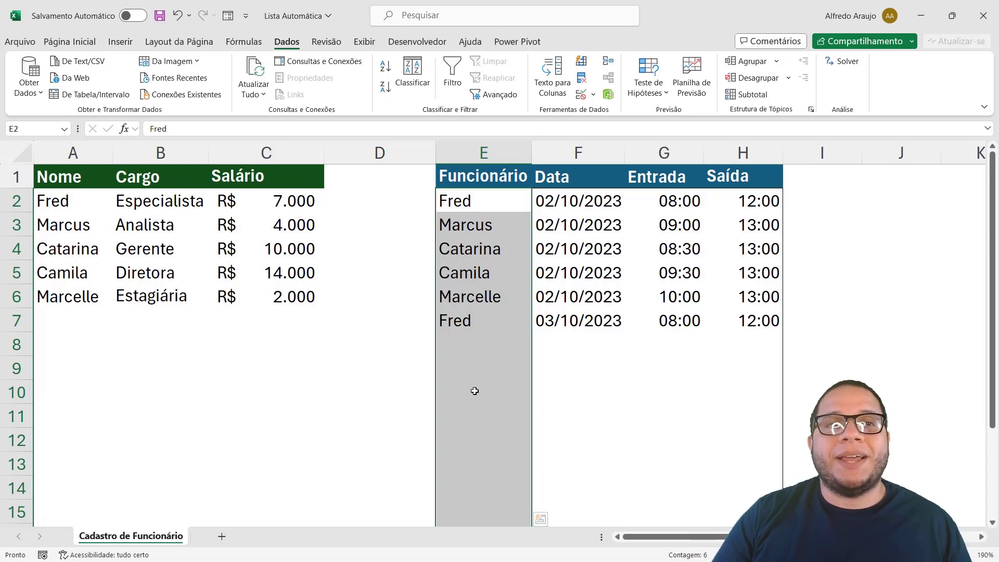
mouse_move(56, 174)
left_mouse_down()
mouse_move(105, 261)
mouse_move(326, 311)
mouse_move(58, 198)
mouse_move(62, 188)
left_mouse_up()
left_click(301, 281)
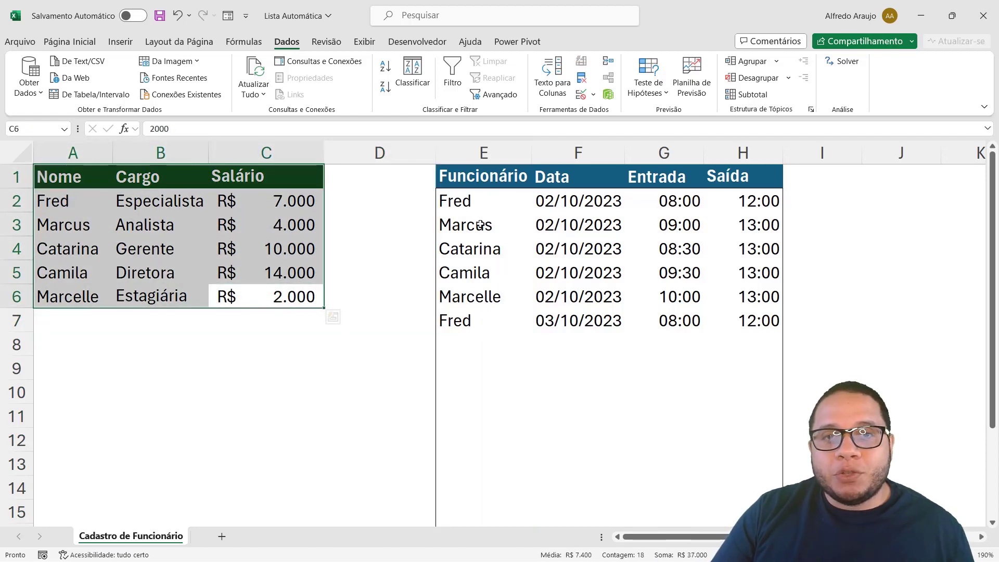
scroll(480, 225, "down", 1)
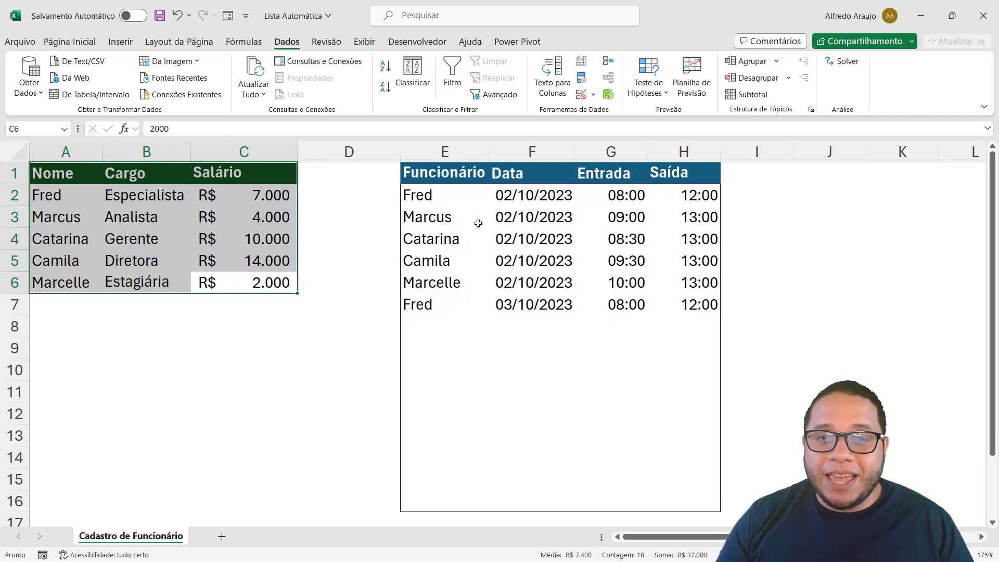
Enter the full name of an unregistered employee in E8 and undo the entry.
left_click(447, 330)
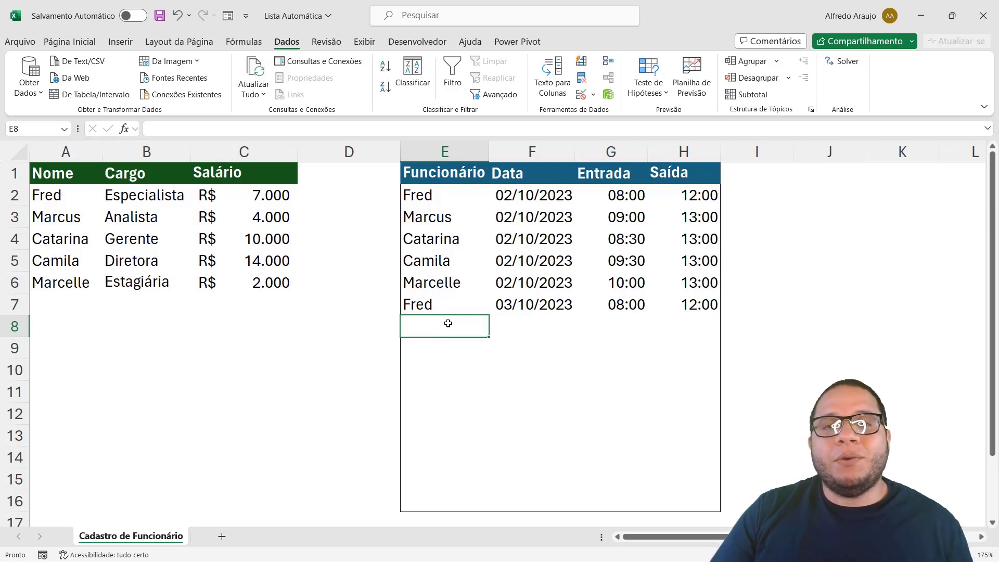
key("Caps_Lock")
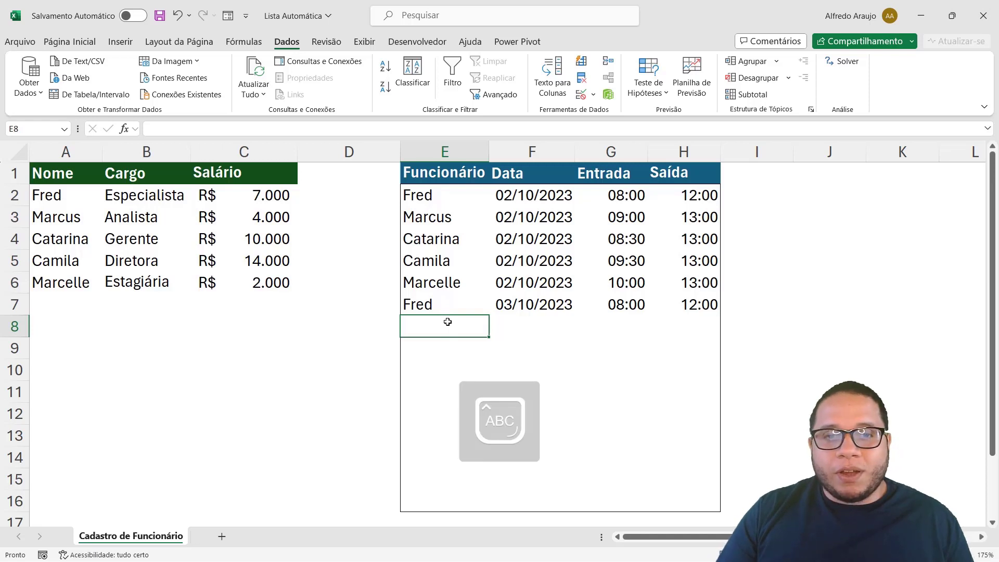
type("L")
key("Caps_Lock")
type("uciano")
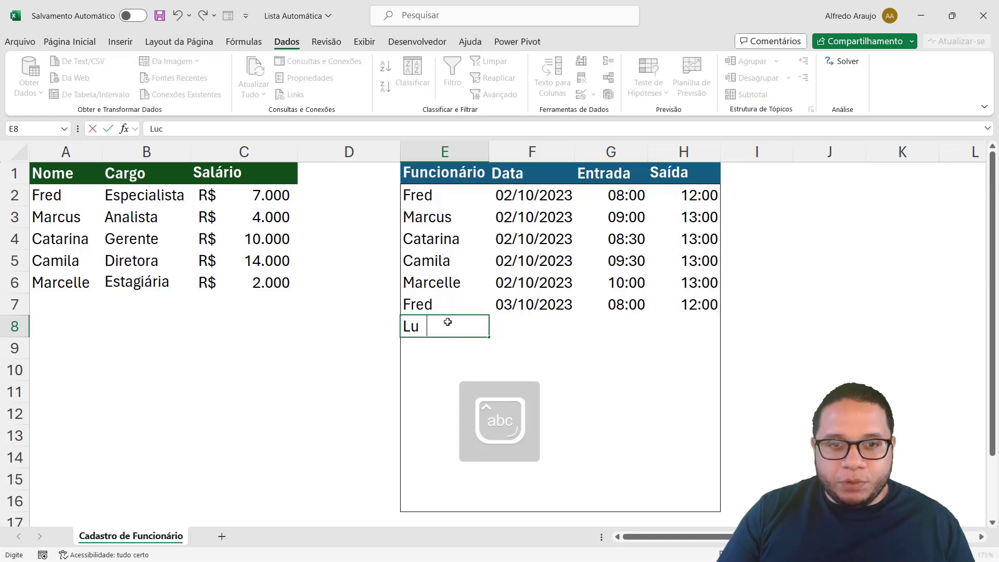
key("Caps_Lock")
type("H")
key("Caps_Lock")
type("uck")
key("Return")
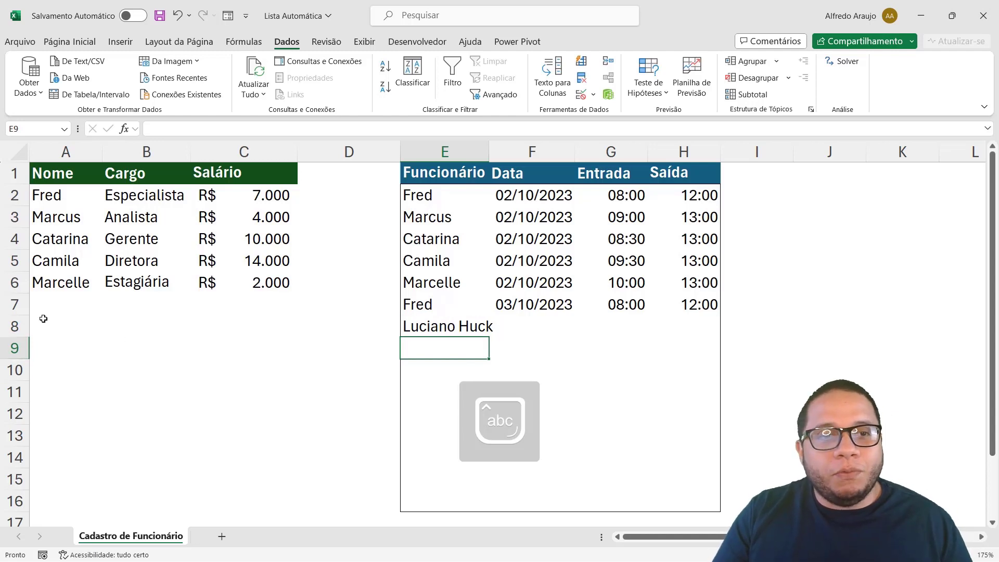
left_click_drag(45, 308, 285, 317)
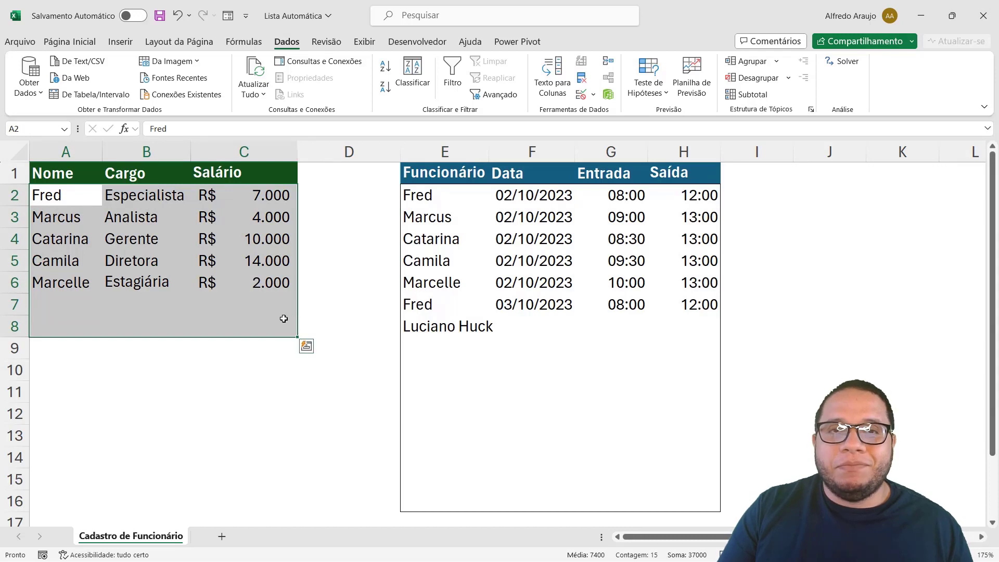
key("ctrl+z")
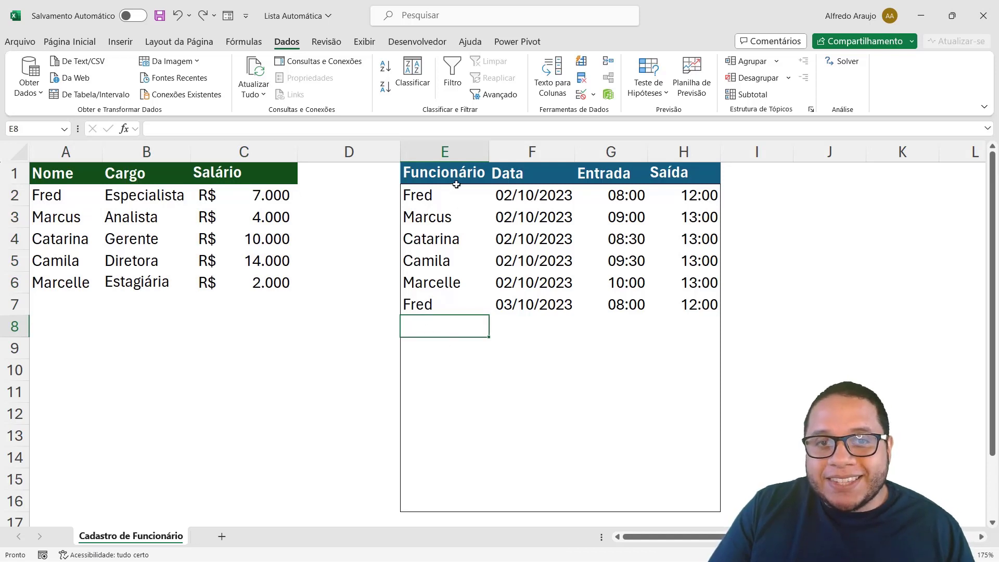
left_click_drag(456, 184, 464, 489)
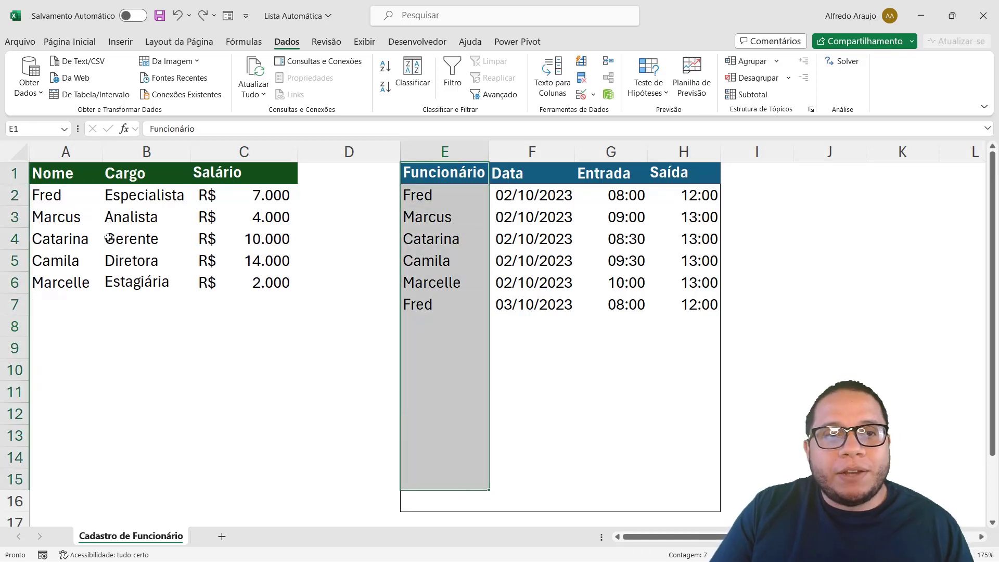
left_click_drag(71, 194, 71, 426)
left_click(429, 319)
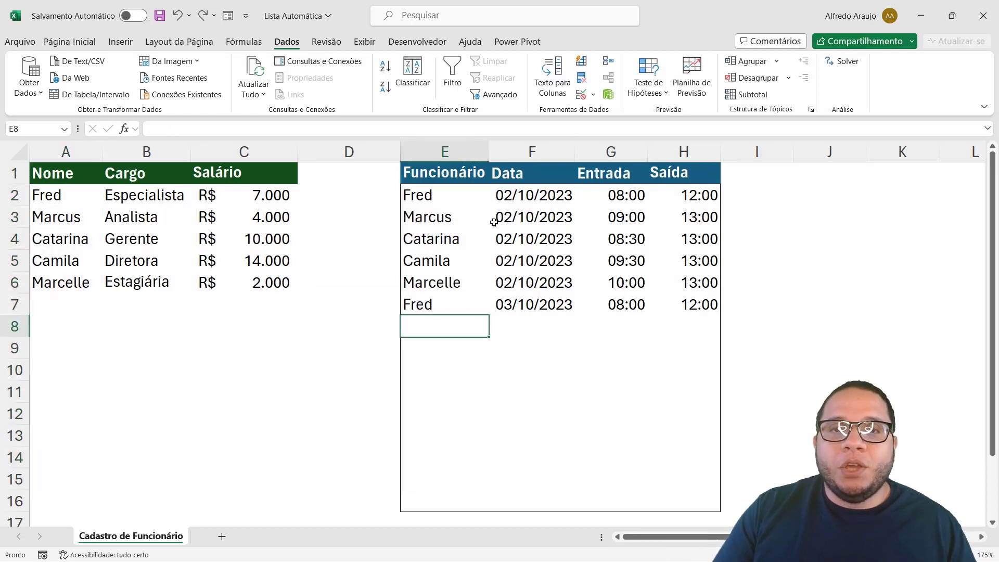
Apply data validation of type Lista to cells E2:E16, using =$A$2:$A$6 as the source.
left_click_drag(437, 204, 440, 504)
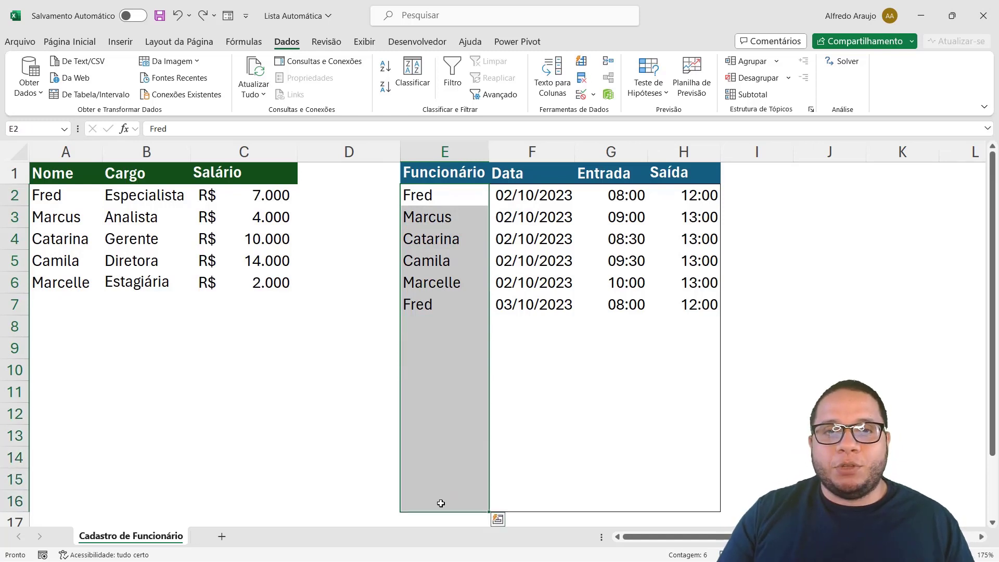
left_click_drag(439, 196, 440, 502)
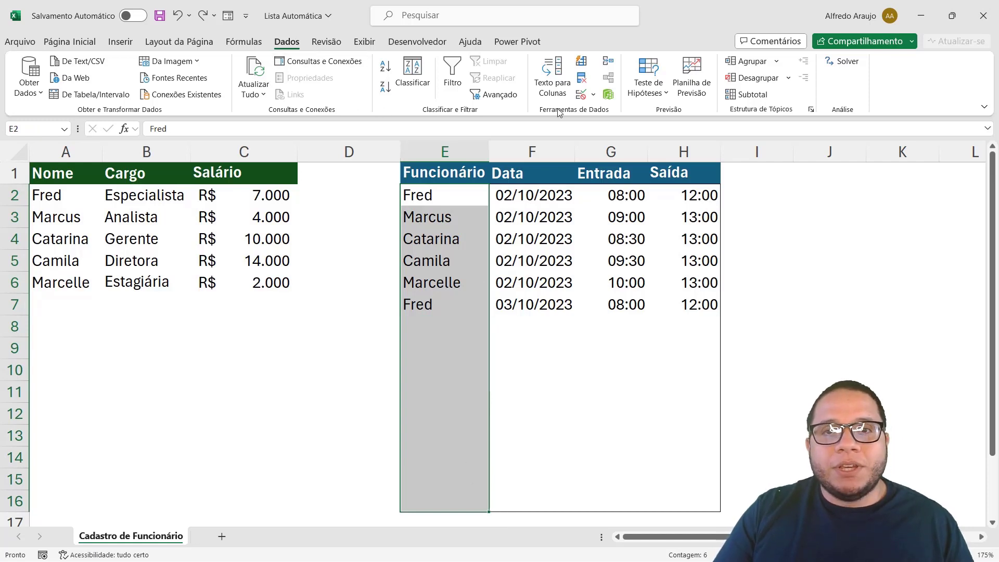
left_click(584, 98)
left_click(437, 176)
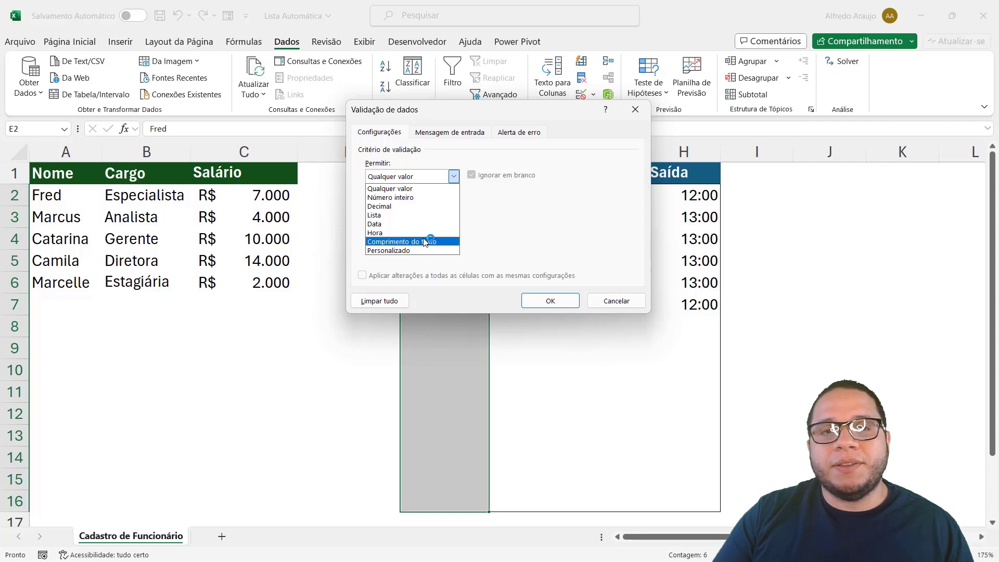
left_click(411, 215)
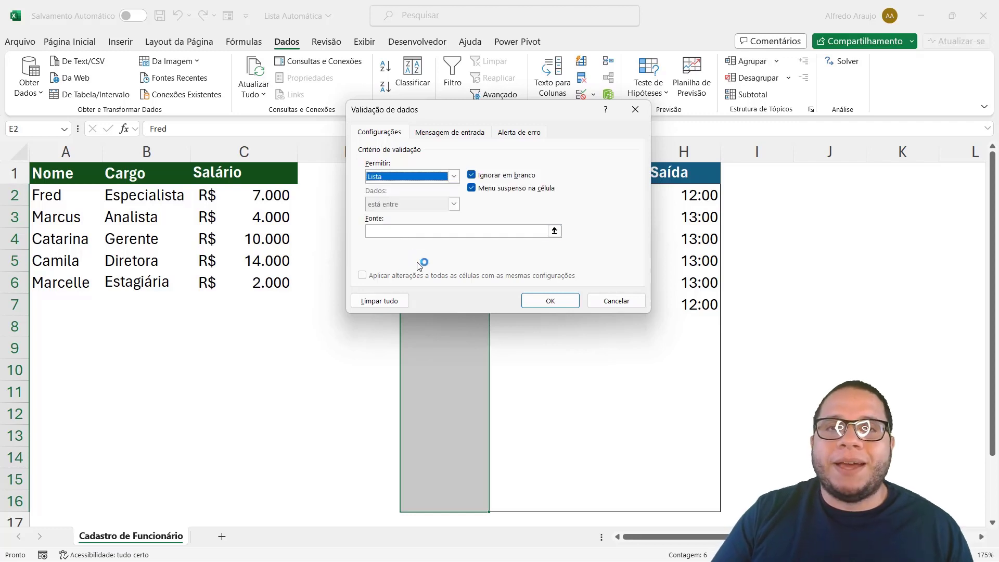
left_click(554, 230)
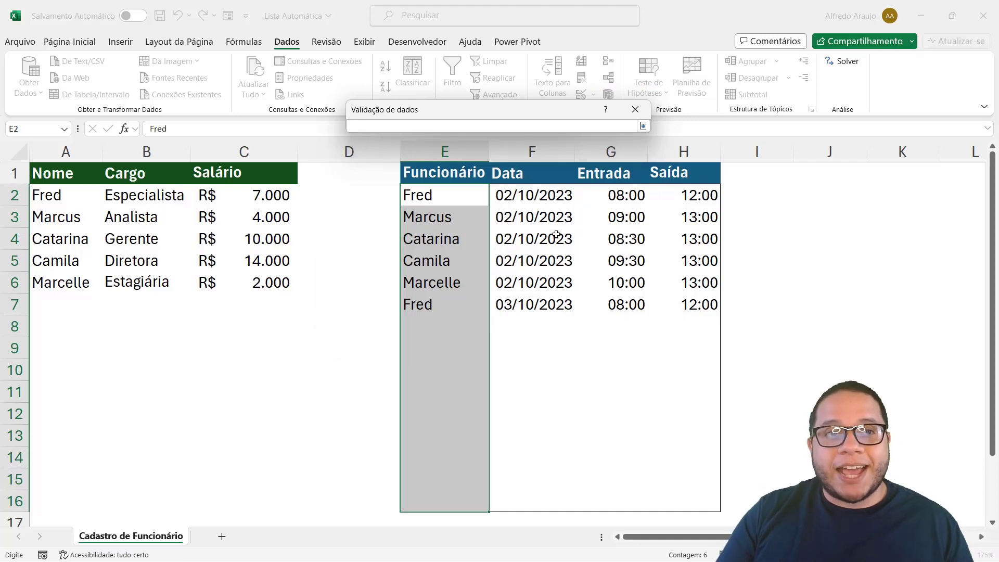
left_click_drag(40, 196, 72, 271)
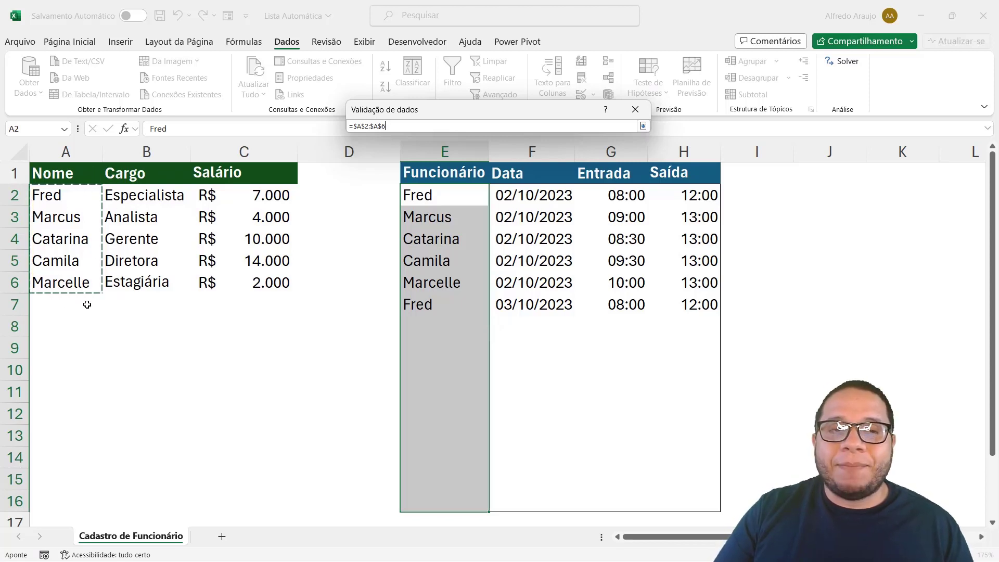
left_click(643, 126)
left_click(549, 299)
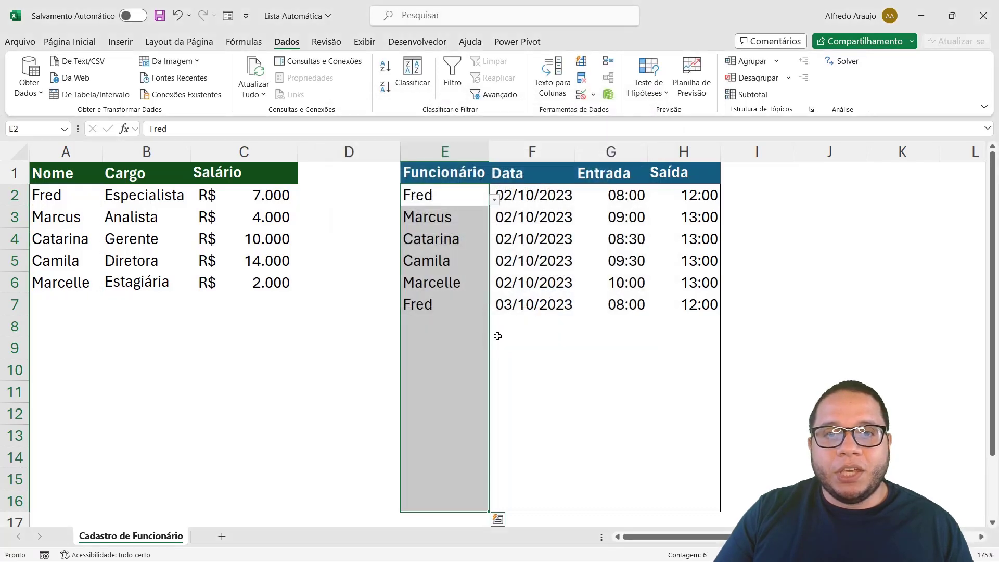
Check the dropdown options in E8 against the names registered in column A.
left_click(460, 330)
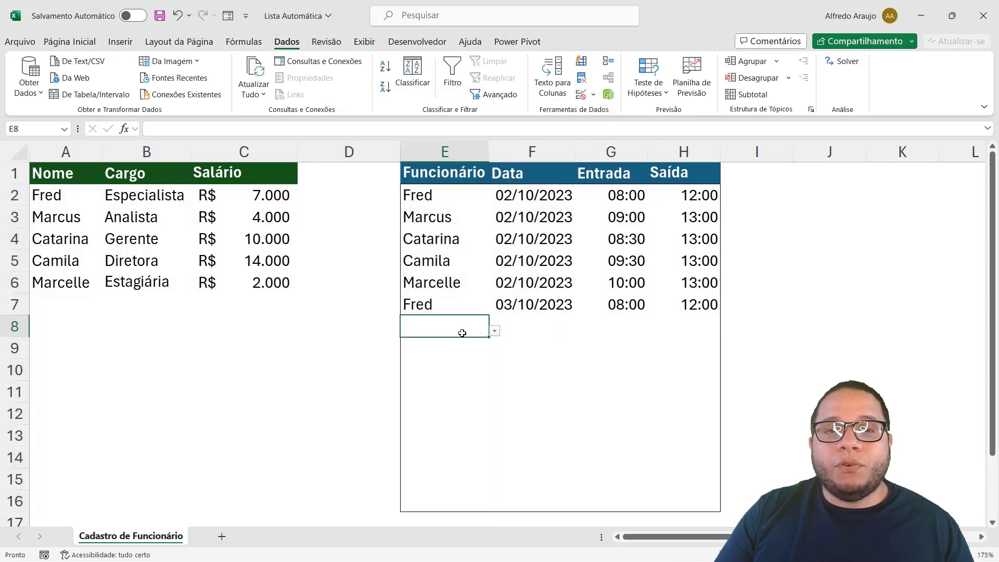
left_click(472, 348)
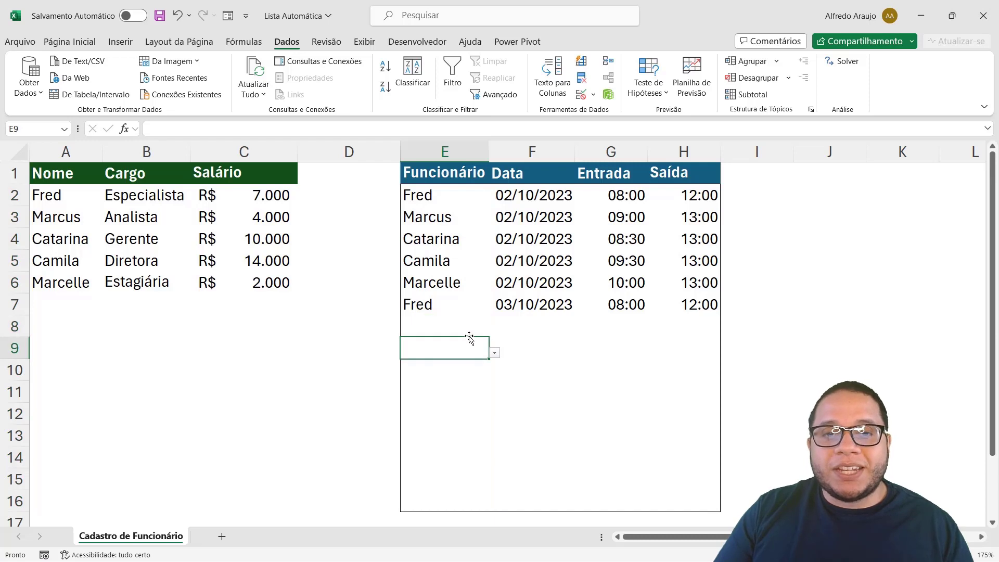
left_click(468, 332)
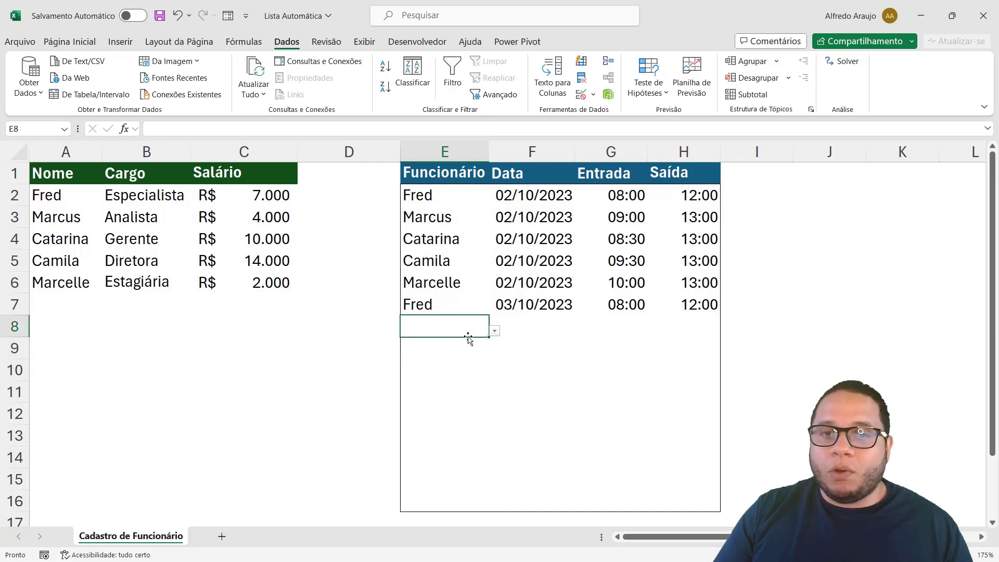
left_click(495, 332)
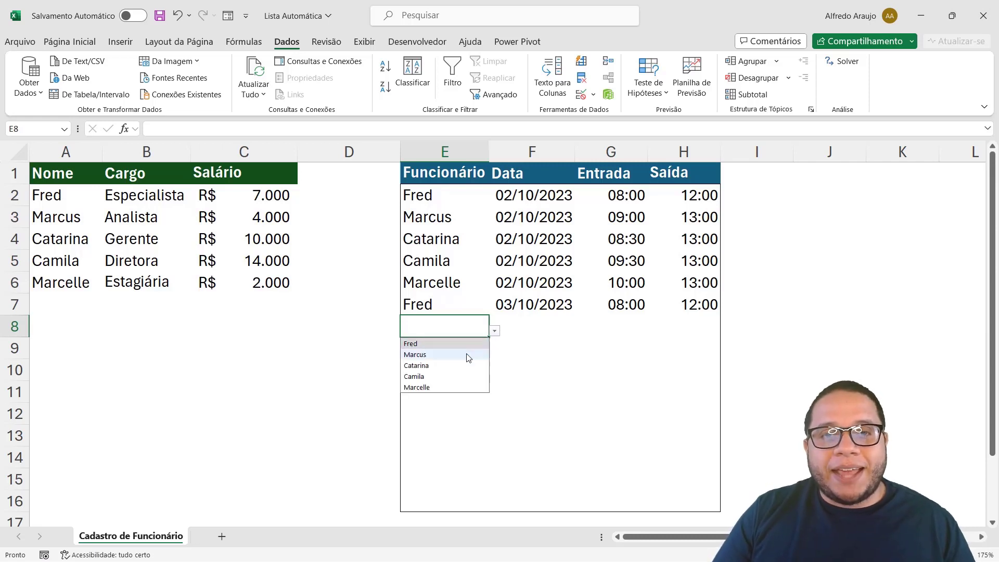
left_click(109, 219)
left_click_drag(62, 196, 66, 302)
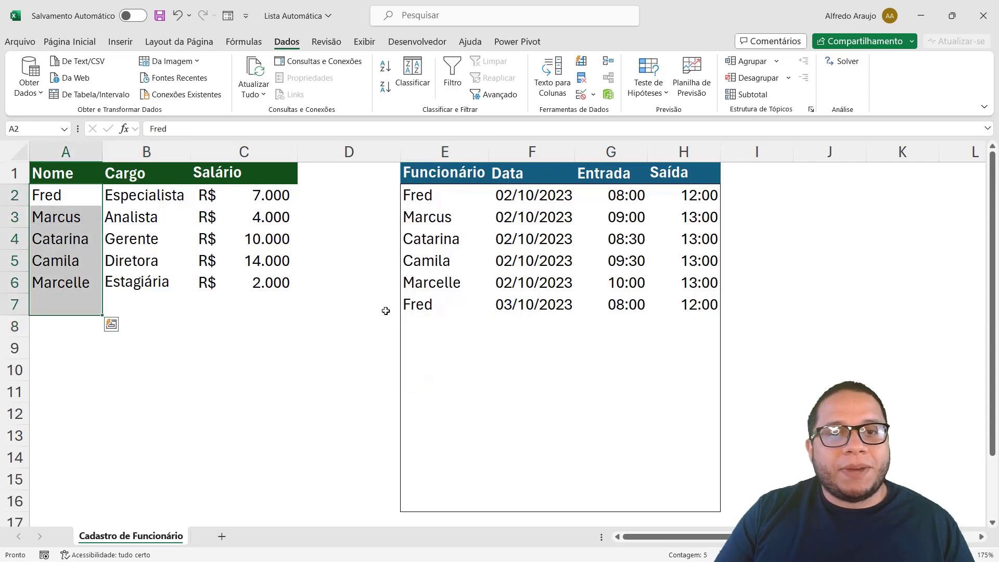
Choose the third name from the dropdown list in E8 and clear the cell.
left_click(468, 328)
left_click(495, 331)
left_click(474, 366)
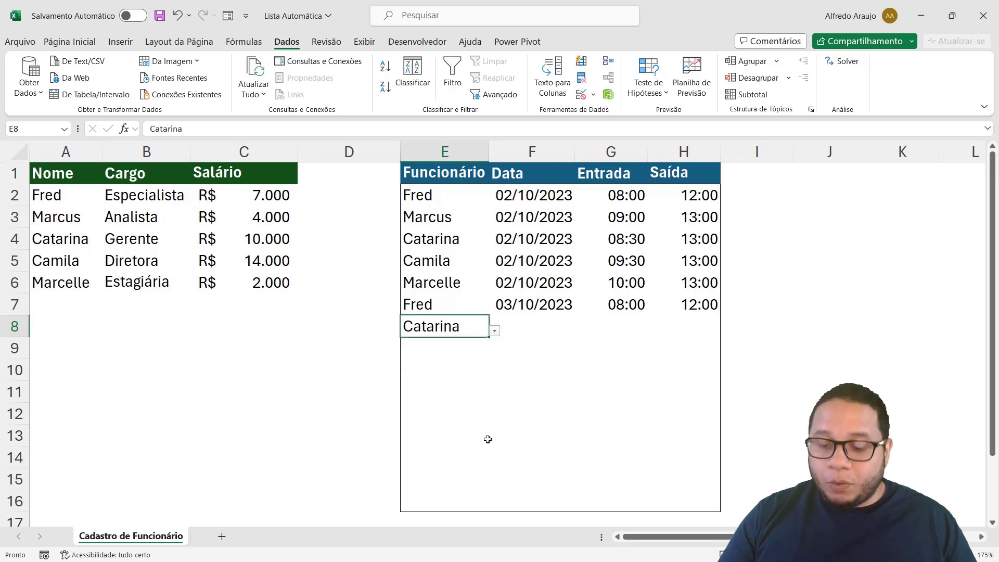
key("Delete")
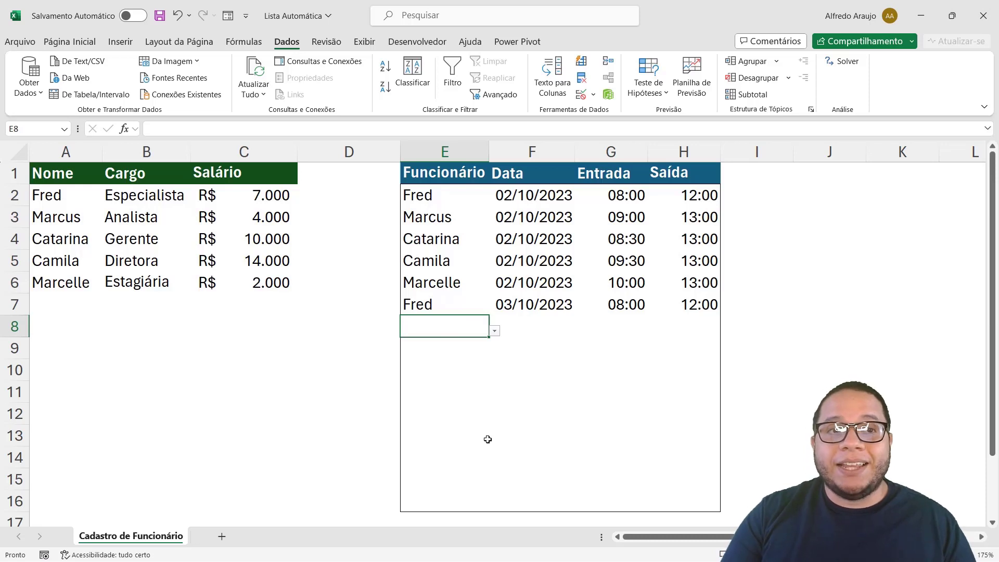
Try to enter an unregistered employee's name in E8 and cancel the entry.
type("Luciano")
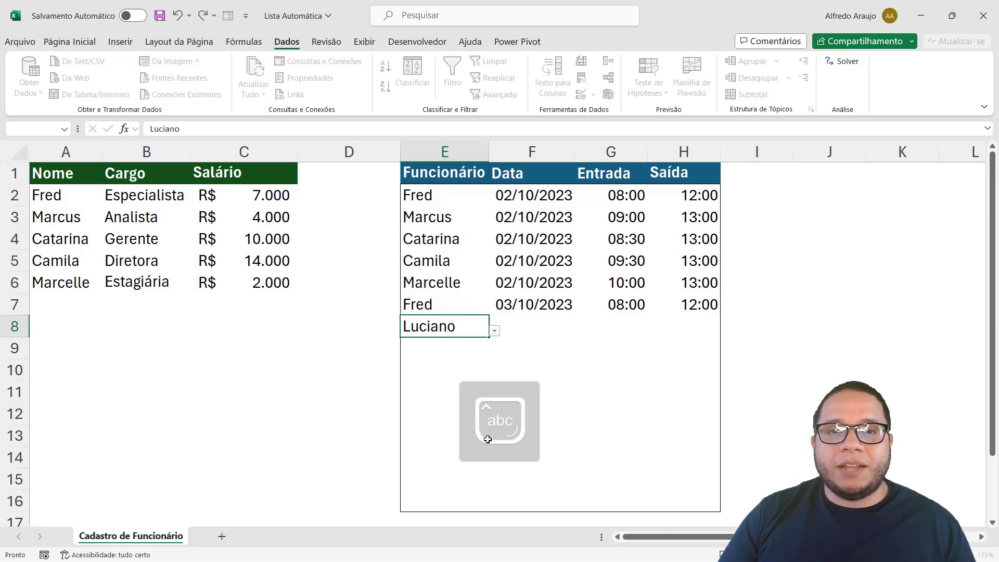
key("Return")
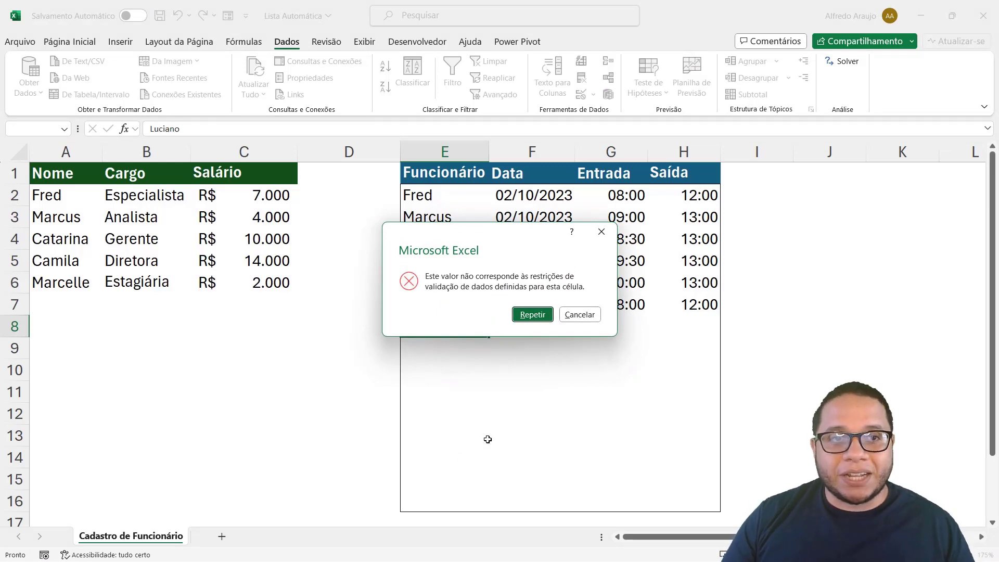
key("Escape")
Compare the registered names in A2:A6 with the dropdown options in E8.
left_click_drag(52, 208, 64, 280)
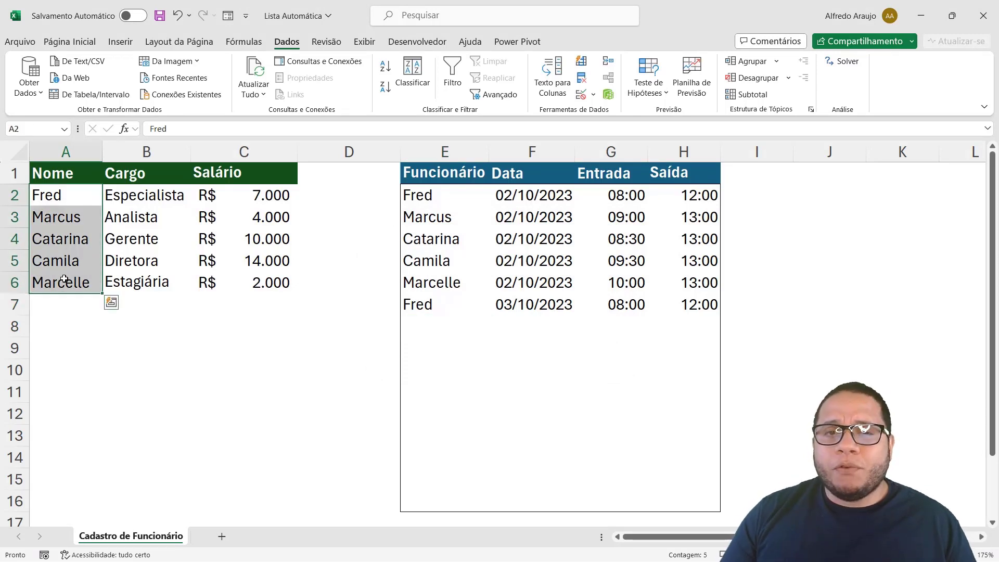
left_click(424, 324)
left_click(495, 332)
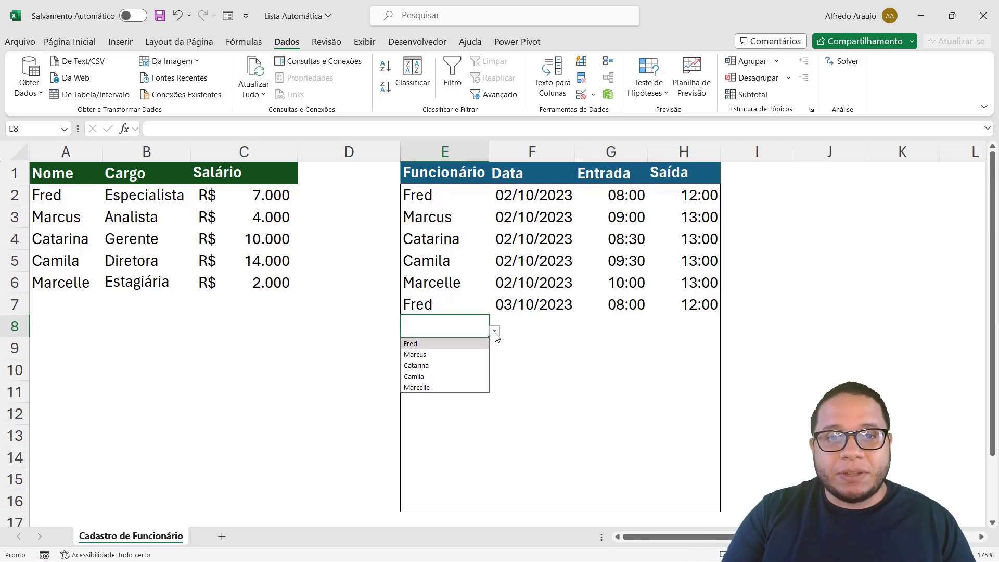
left_click(536, 348)
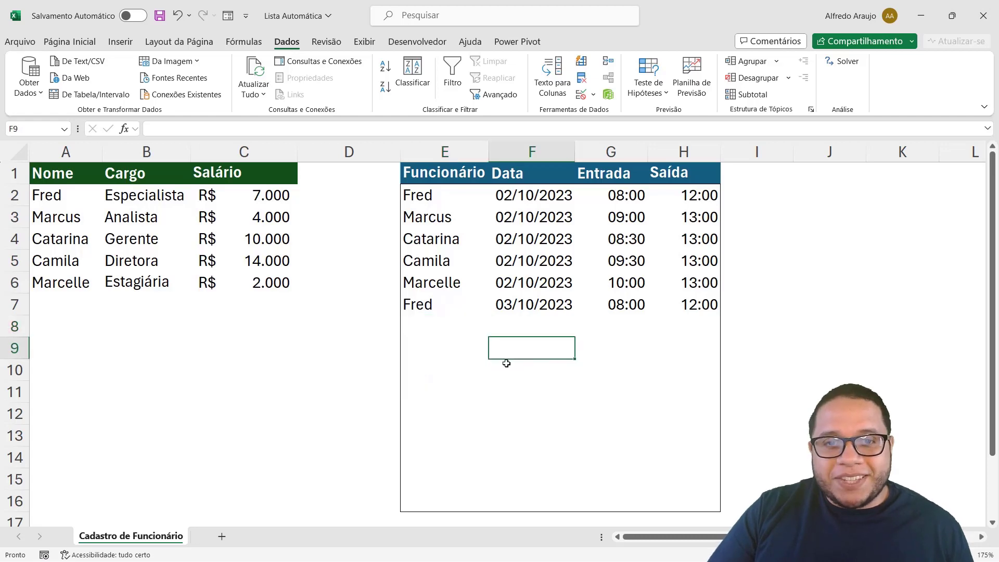
Filter the E8 name suggestions with the letters "ca" and clear the partial entry.
scroll(506, 364, "up", 4, "ctrl")
scroll(506, 365, "up", 1, "ctrl")
scroll(594, 423, "up", 1)
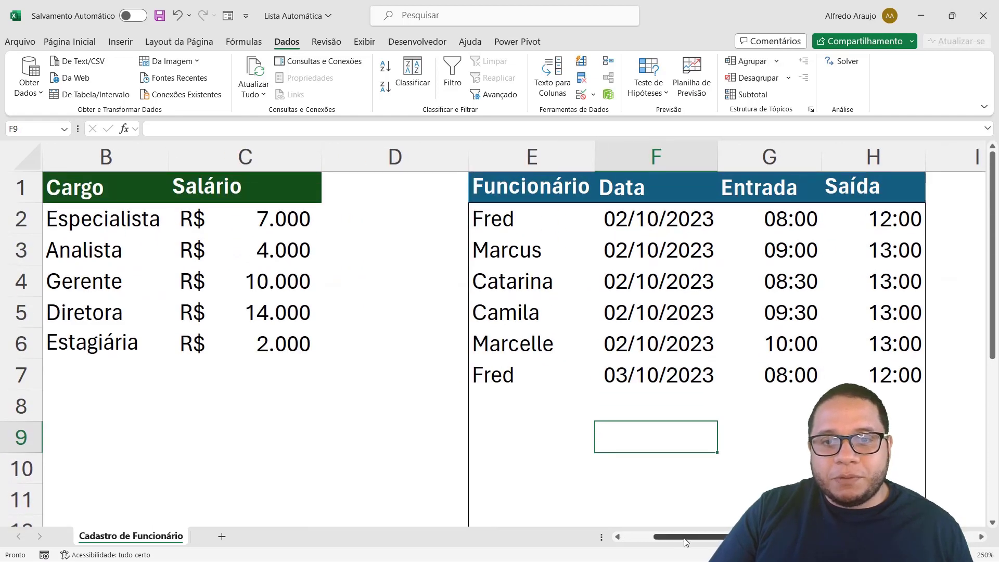
left_click_drag(683, 537, 701, 537)
scroll(443, 402, "down", 1)
left_click(490, 302)
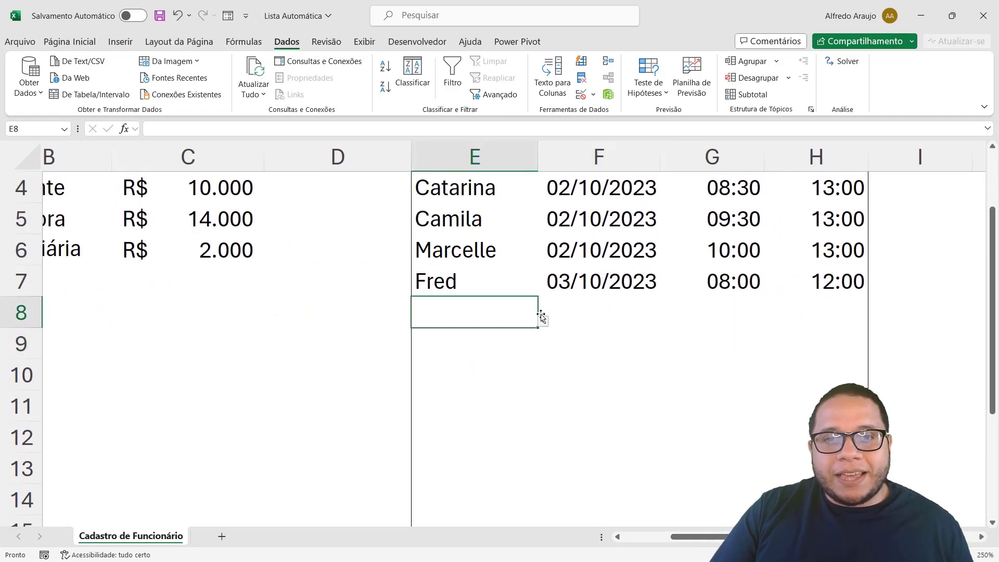
type("ca")
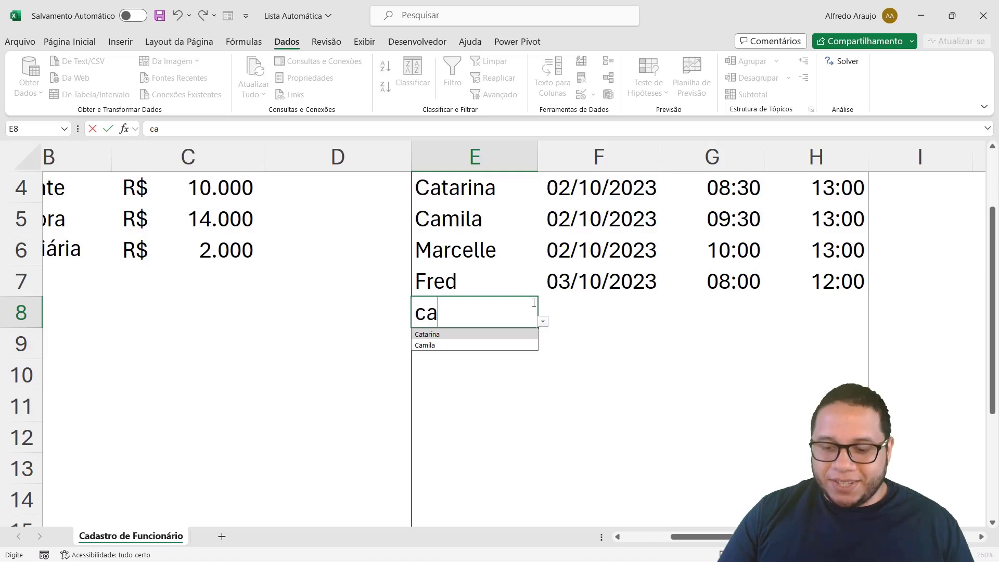
key("BackSpace")
key("BackSpace")
Filter the E8 name suggestions with "m" and enter the second matching employee.
type("m")
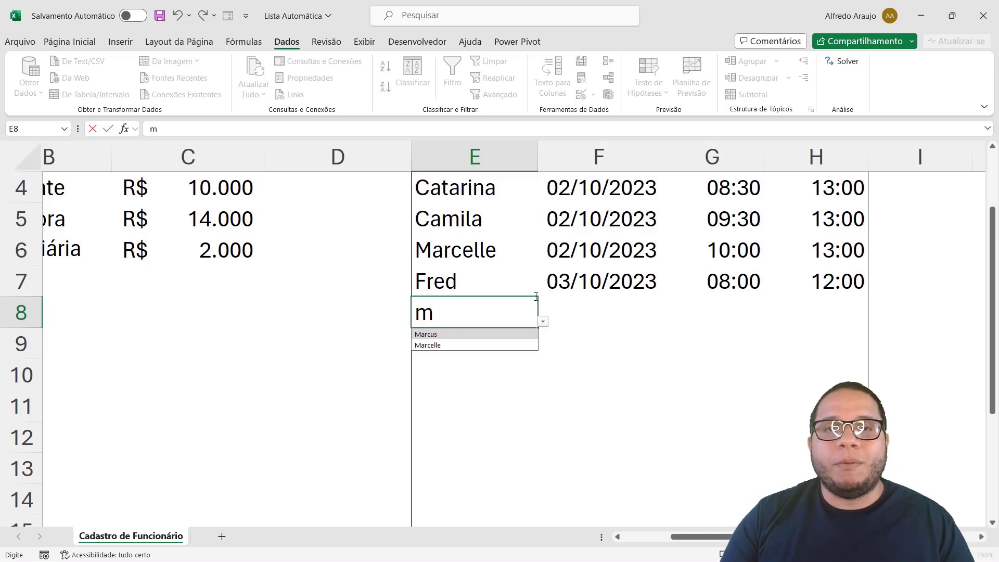
key("Down")
key("Tab")
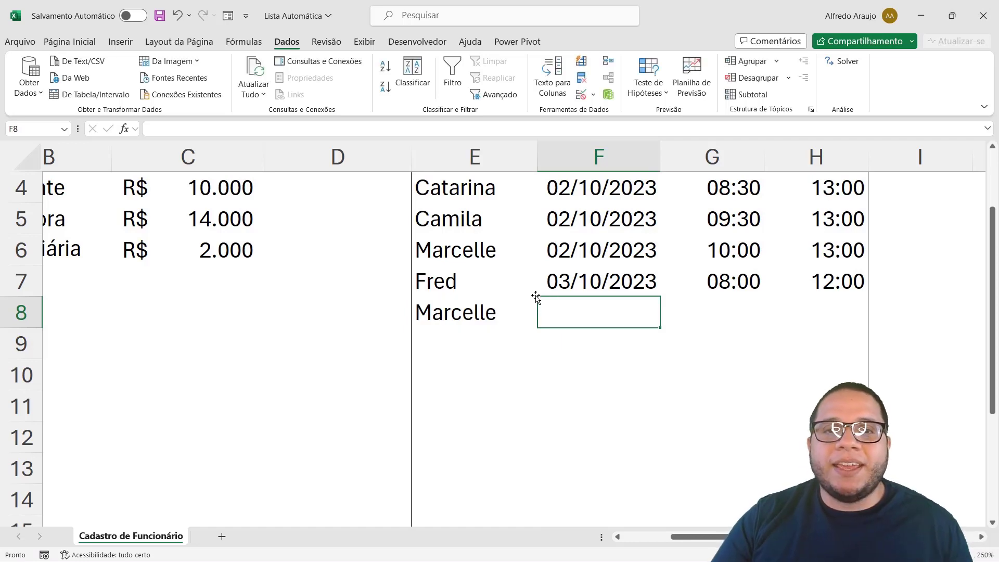
Examine the registration table in columns A to C alongside the dropdown options offered in E8.
scroll(493, 286, "down", 5)
left_click(457, 331)
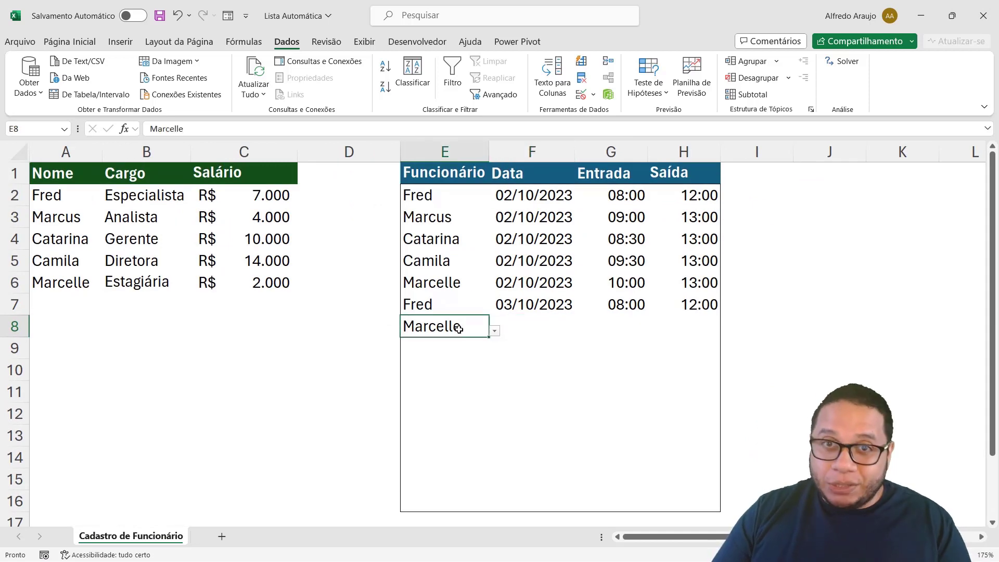
left_click(495, 331)
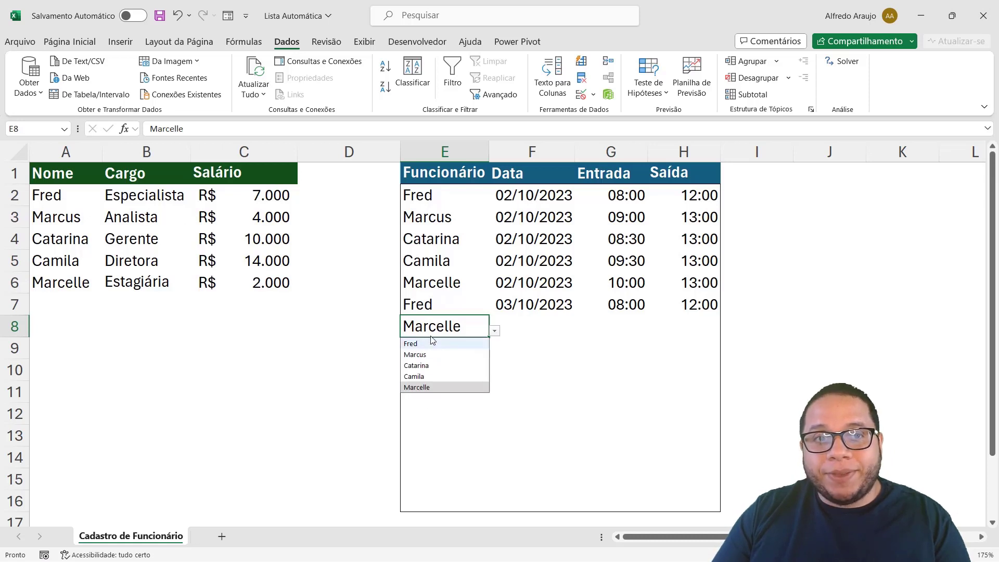
left_click(141, 239)
left_click_drag(57, 207, 267, 296)
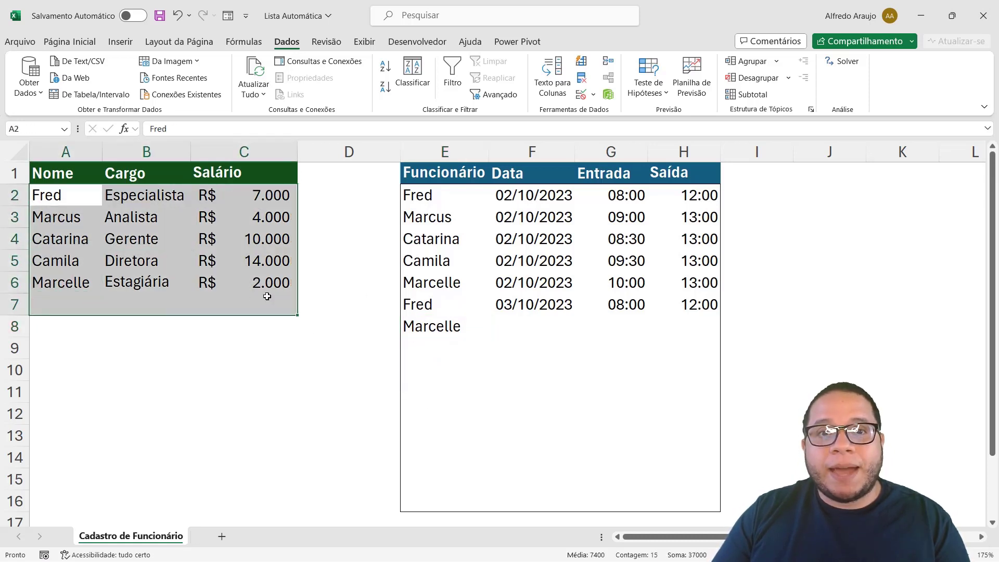
left_click(486, 327)
left_click(494, 331)
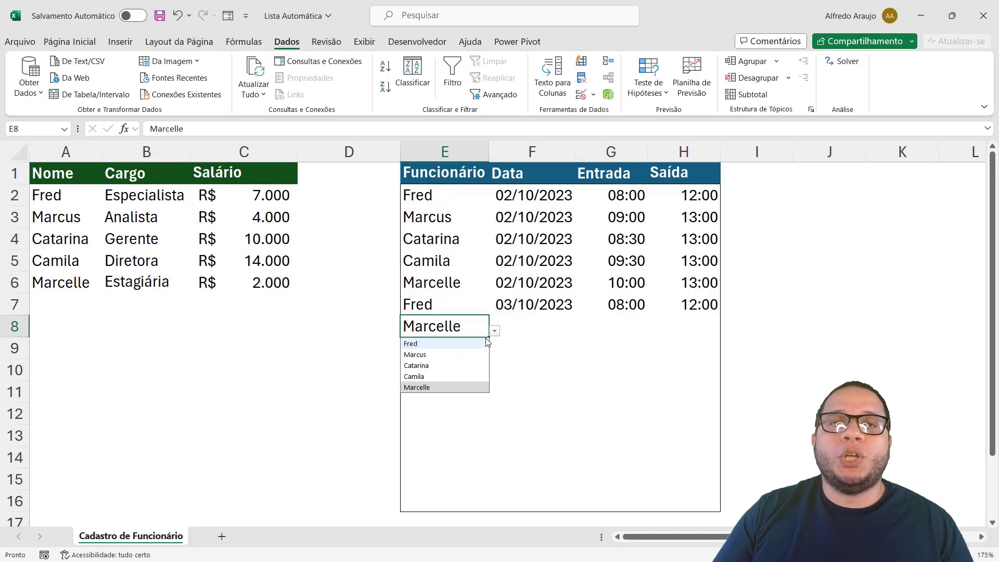
left_click(145, 234)
left_click_drag(45, 197, 45, 286)
left_click(443, 327)
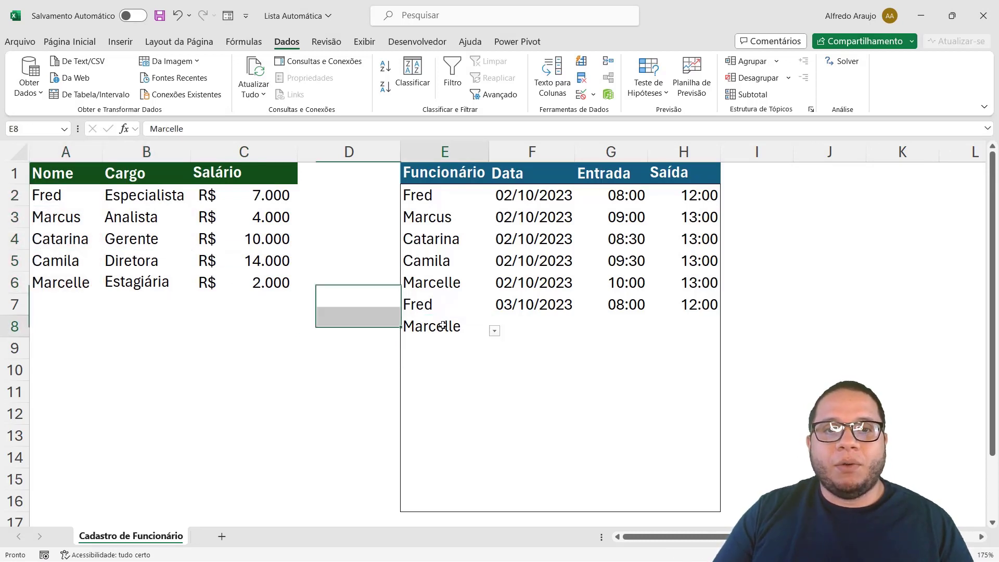
left_click(495, 331)
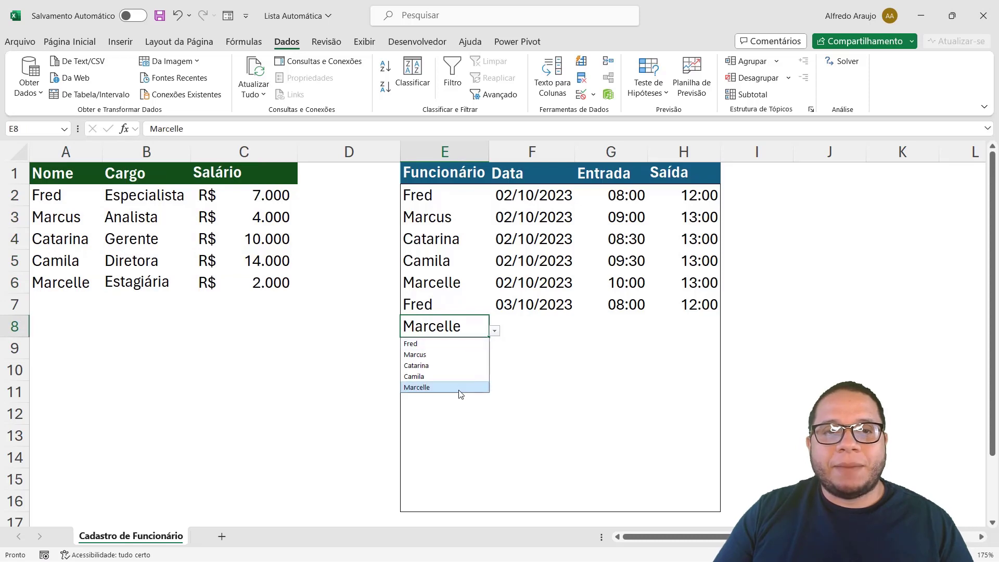
Add a new employee's name in A7, directly below the last registered name.
left_click(75, 299)
type("Ro")
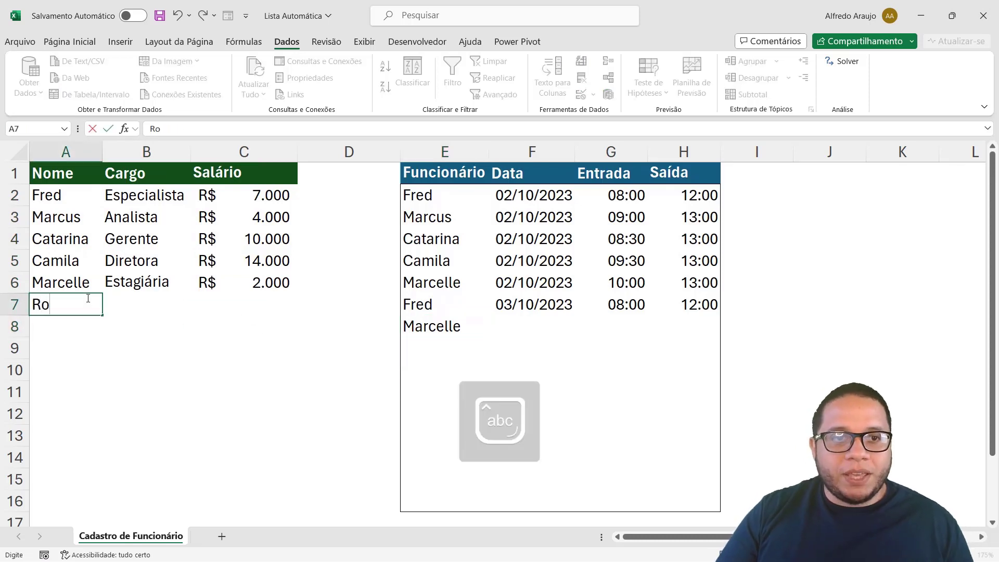
type("bson")
key("Return")
Check the E8 dropdown for the newly added employee and compare it with the source range A2:A6.
left_click(447, 330)
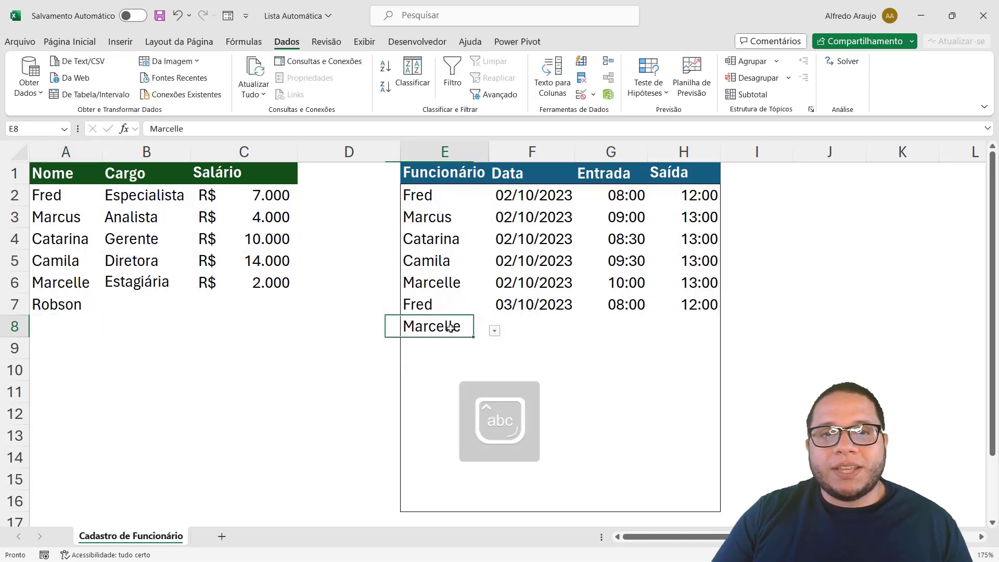
left_click(492, 331)
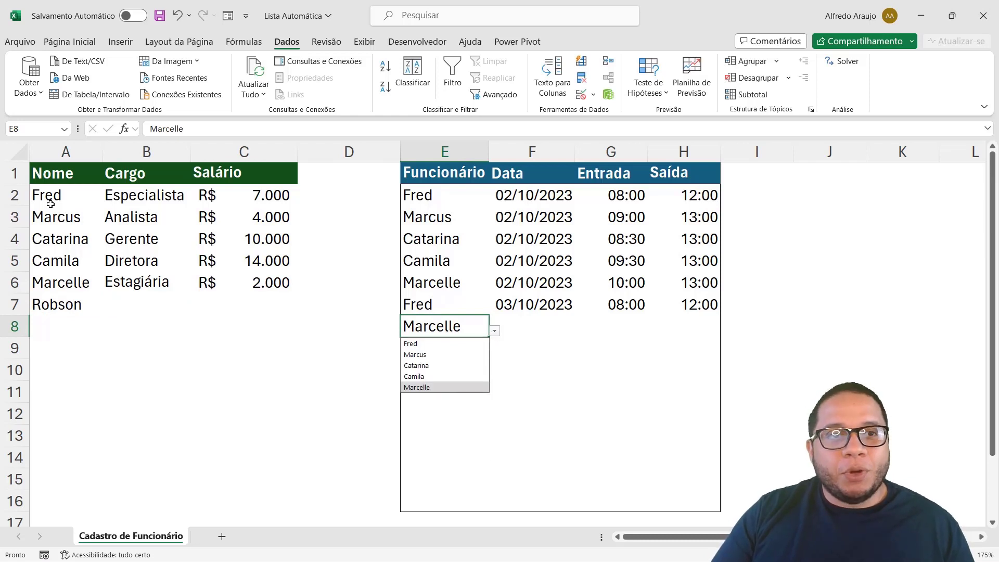
left_click_drag(52, 188, 60, 284)
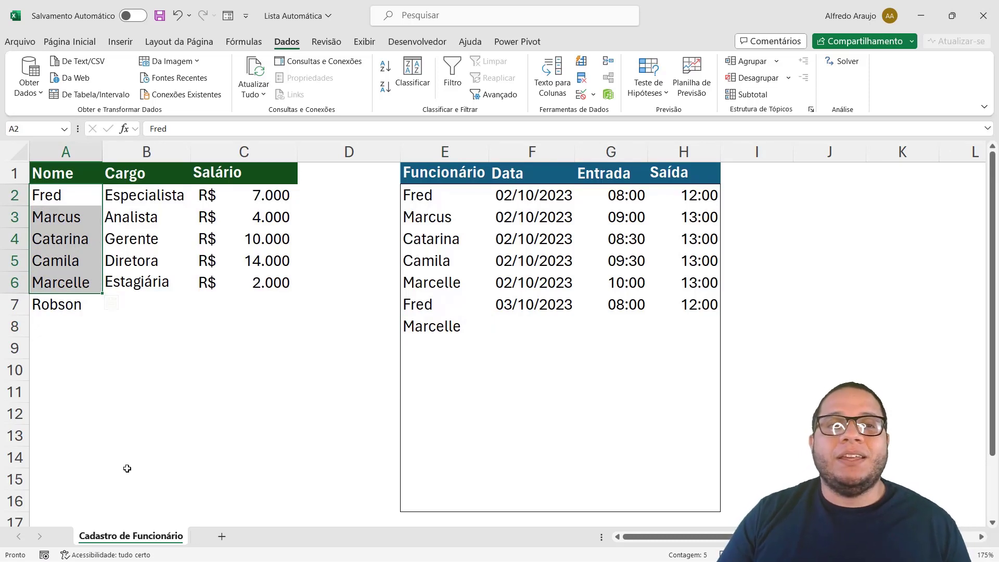
key("Return")
key("Return")
key("Return")
key("Return")
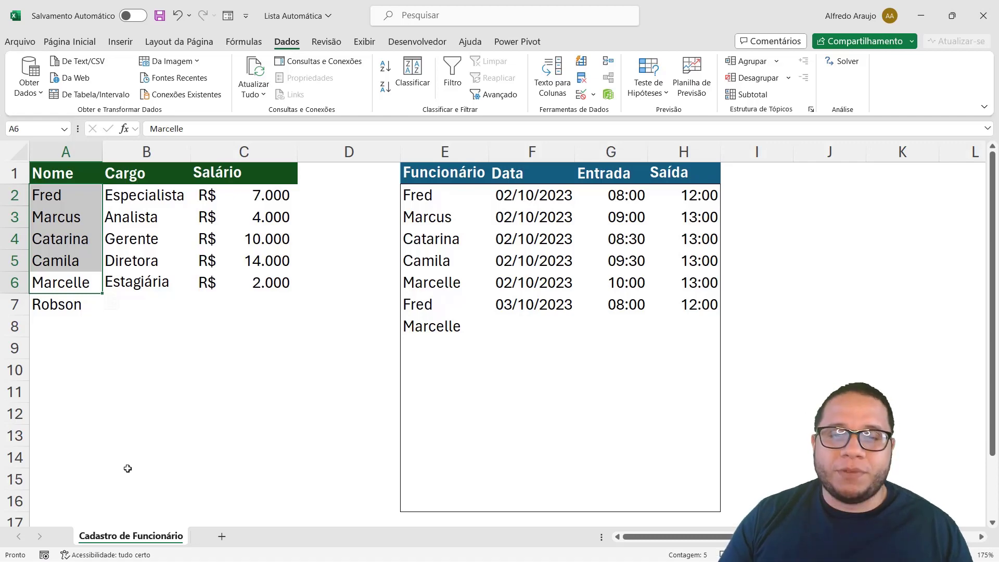
Change the data validation source of E8 to the entire column A, =$A:$A.
left_click(437, 331)
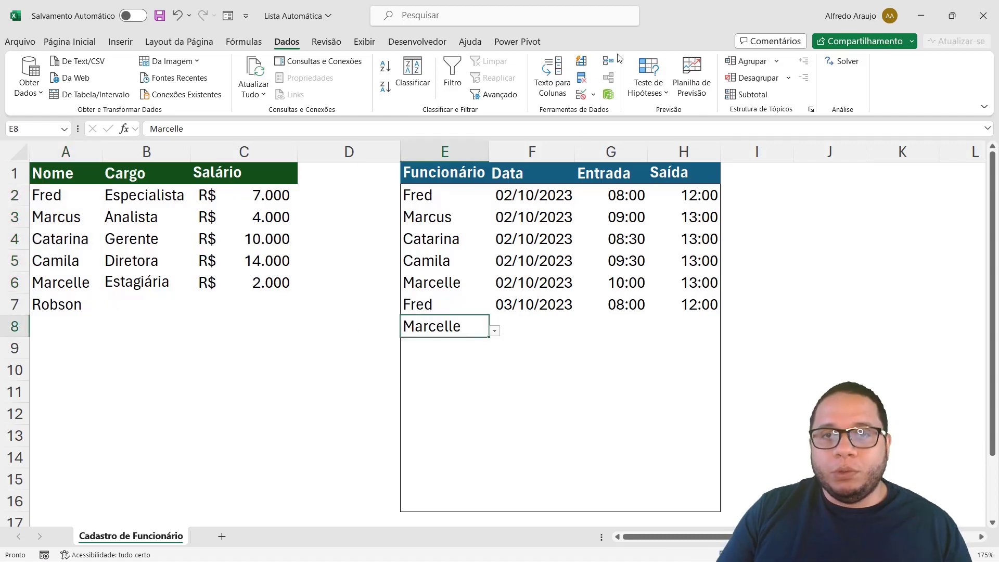
left_click(582, 95)
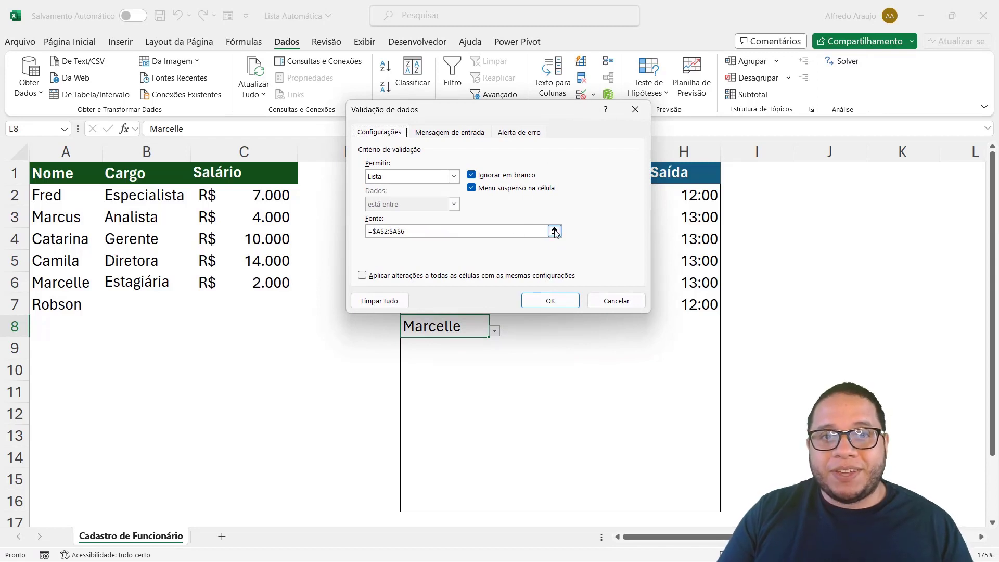
left_click(555, 232)
left_click(51, 146)
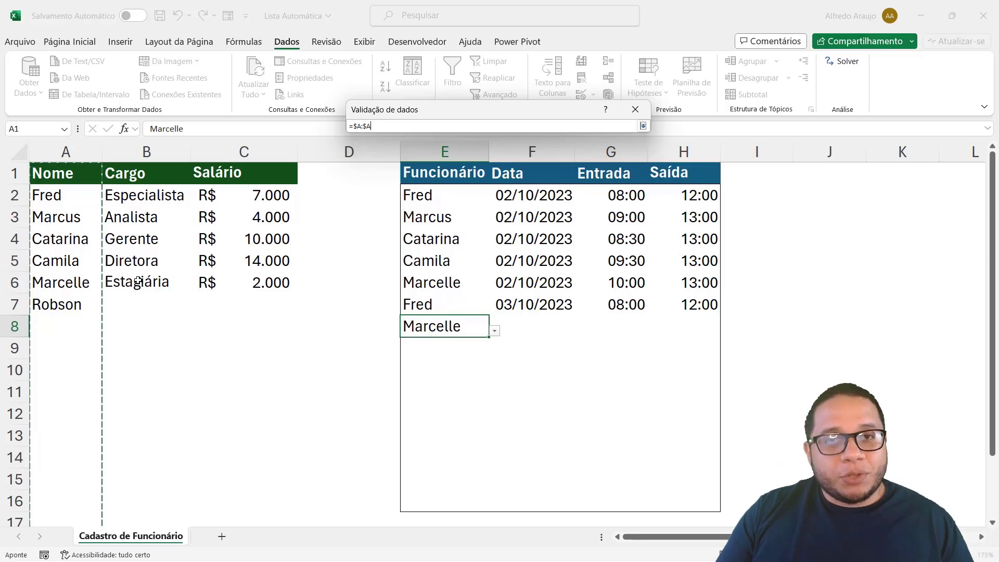
left_click(644, 126)
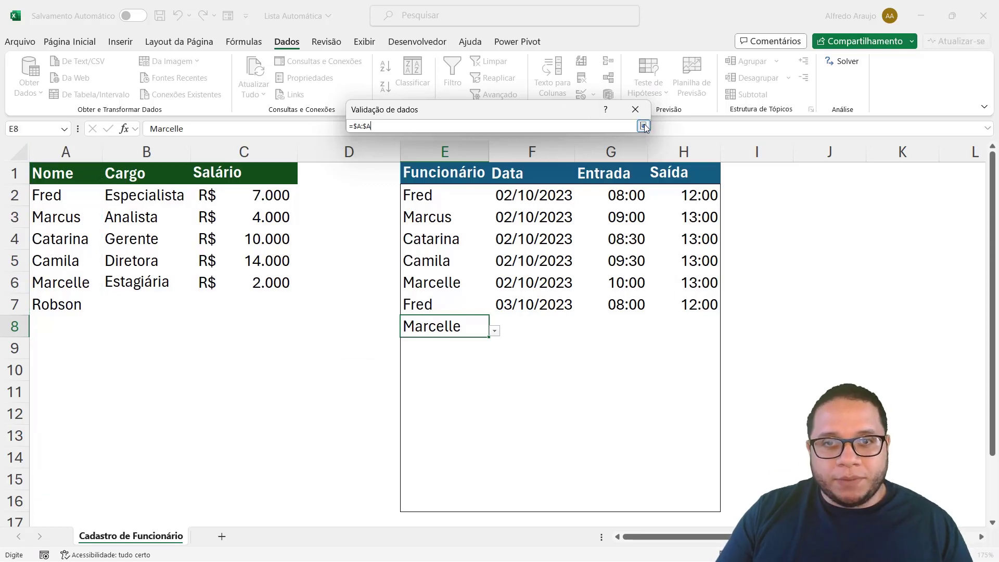
left_click(547, 298)
Check the E8 dropdown options against the names in column A.
left_click(55, 319)
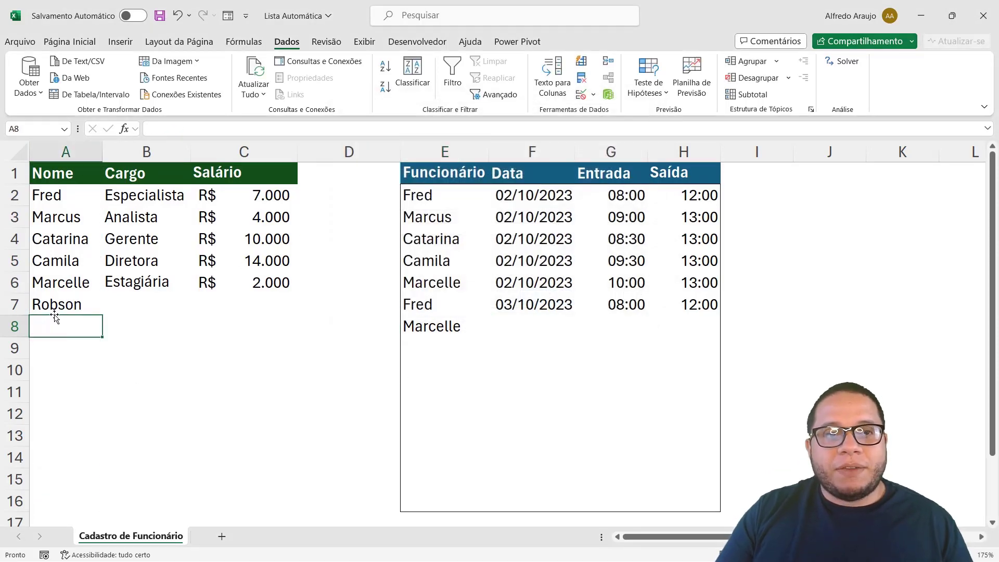
left_click(437, 331)
left_click(495, 331)
key("Escape")
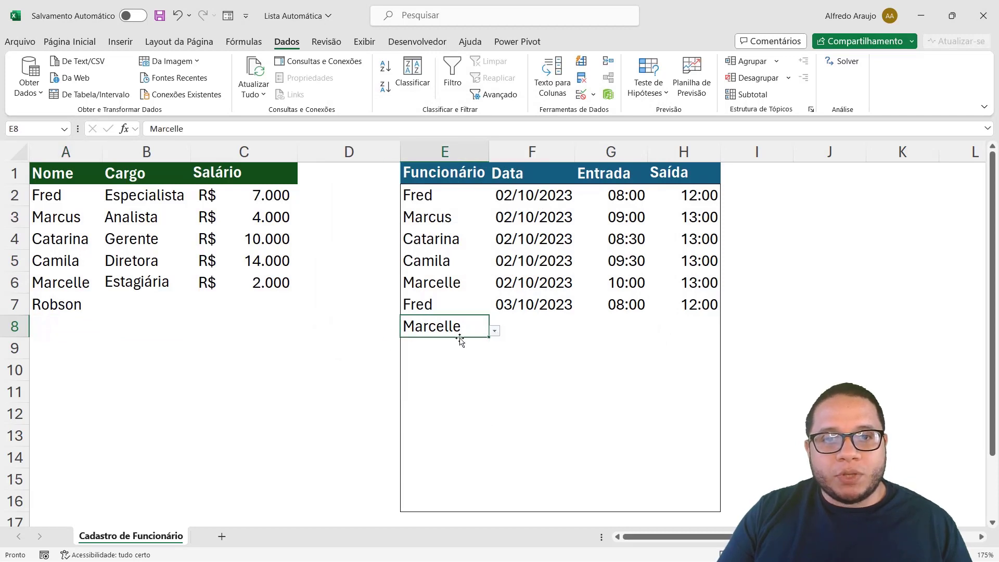
Add two more employee names in A8 and A9 of the registration table.
left_click(57, 328)
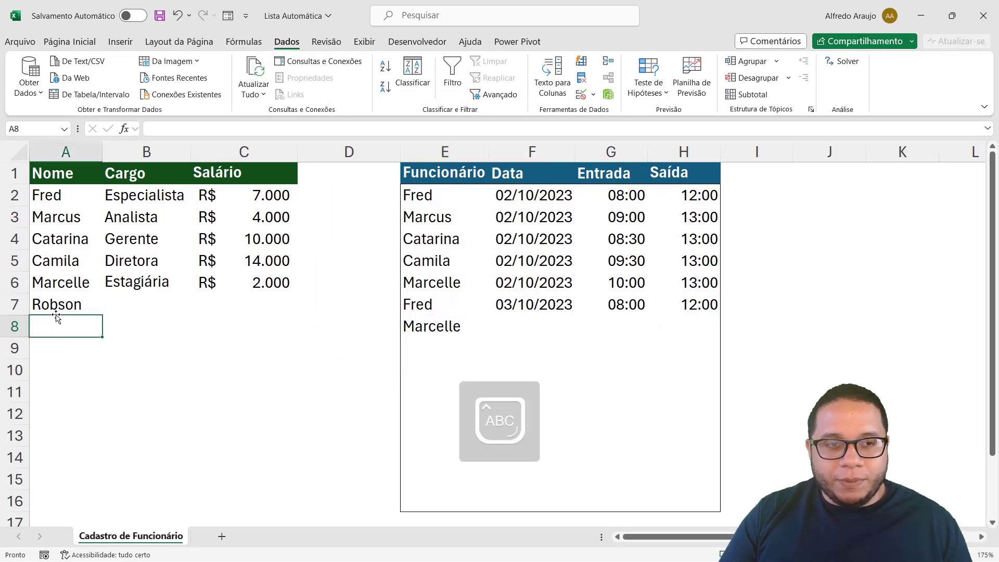
type("João")
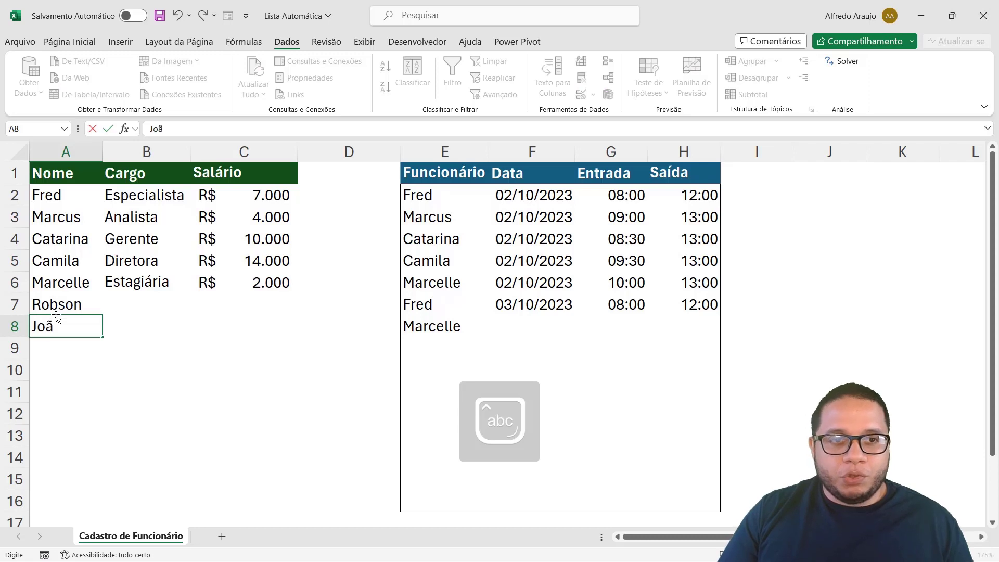
key("Return")
type("Sergio")
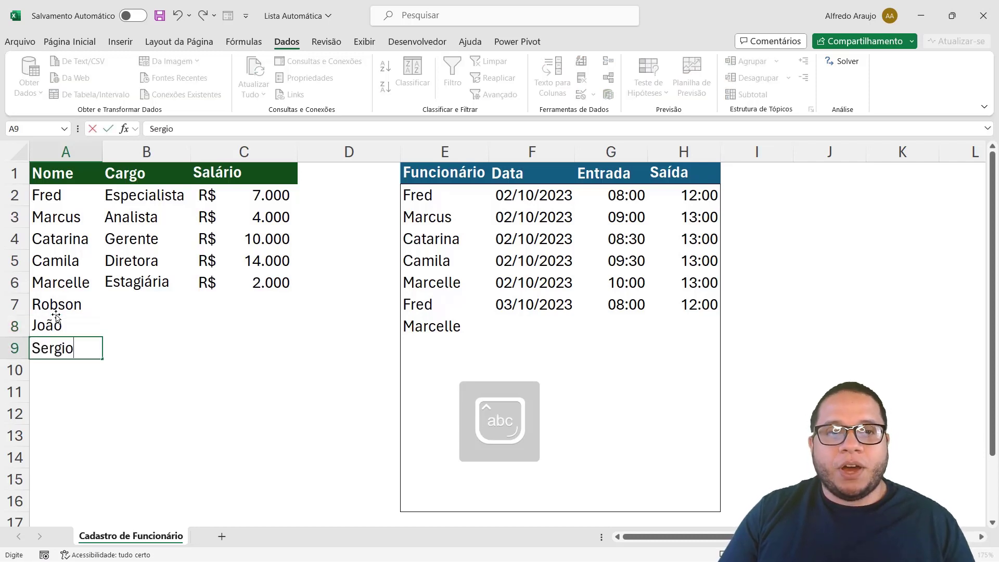
key("Return")
Compare the dropdown options in E9 with those in E8, looking for the added employees.
left_click(467, 356)
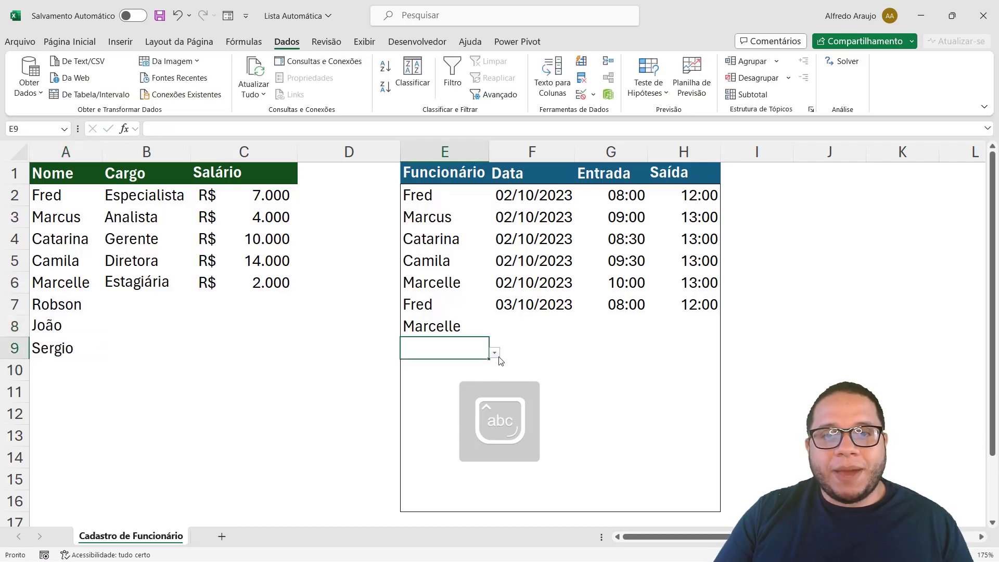
left_click(495, 353)
left_click(472, 327)
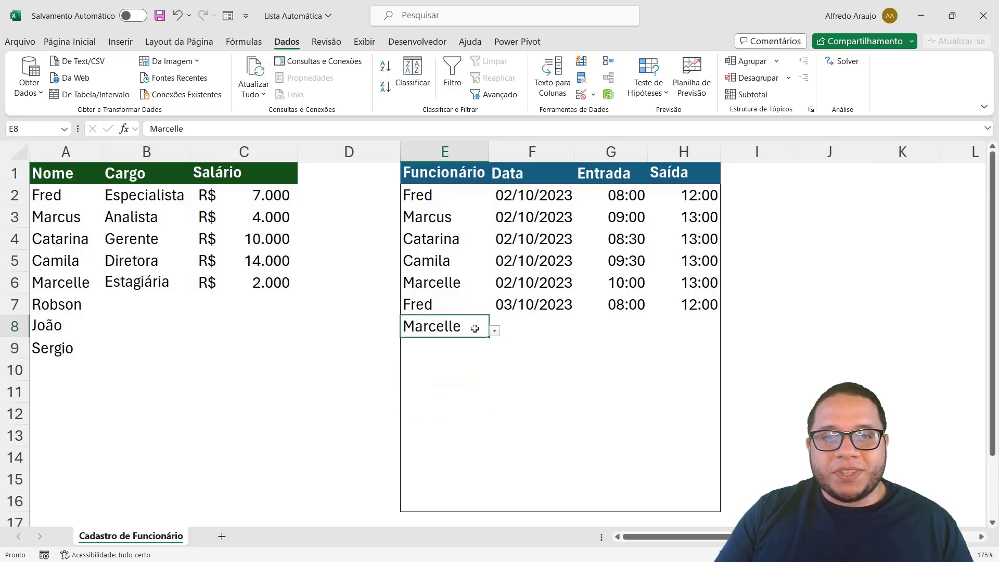
left_click(495, 333)
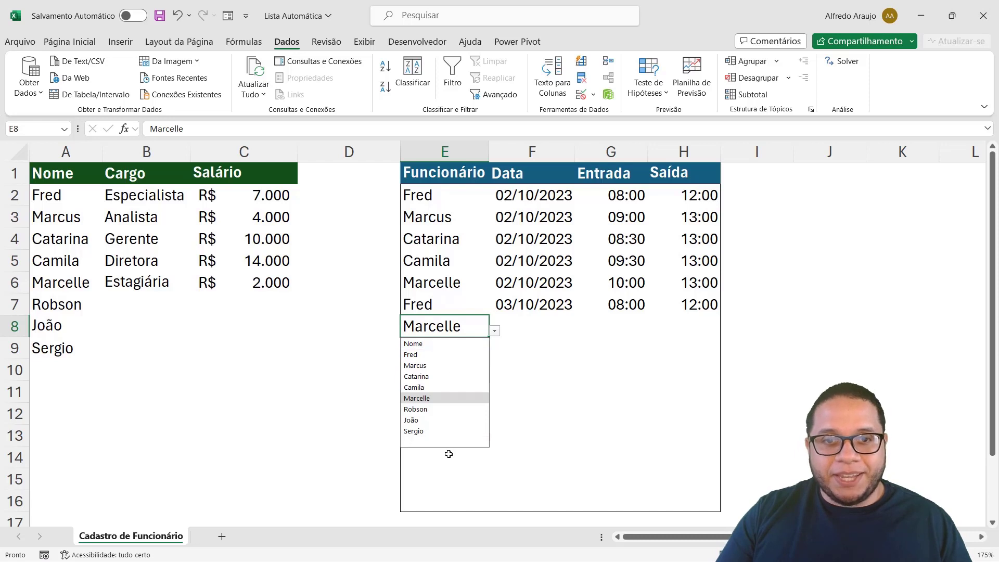
left_click(553, 366)
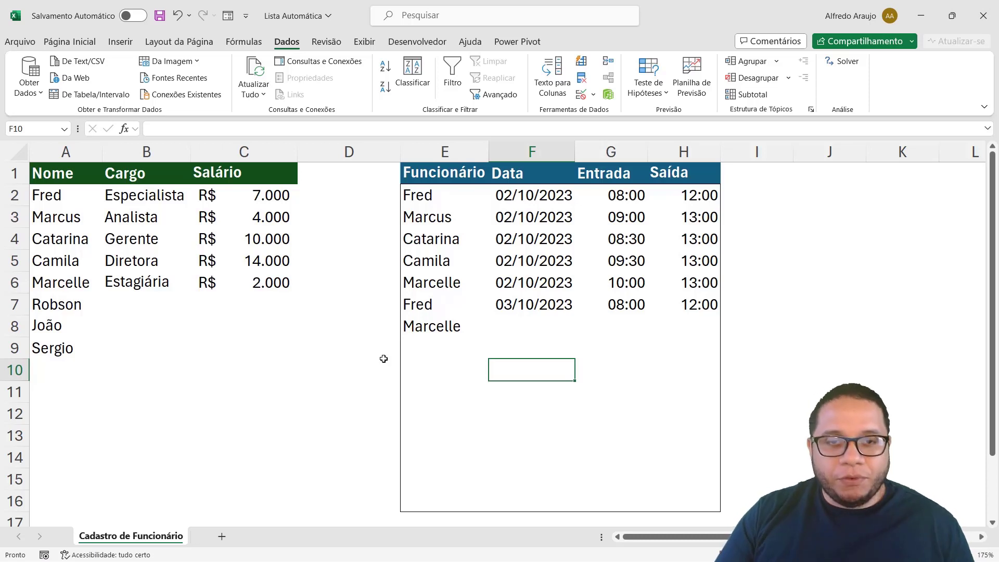
Undo the last two employee name entries in A9 and A8.
key("ctrl+z")
key("ctrl+z")
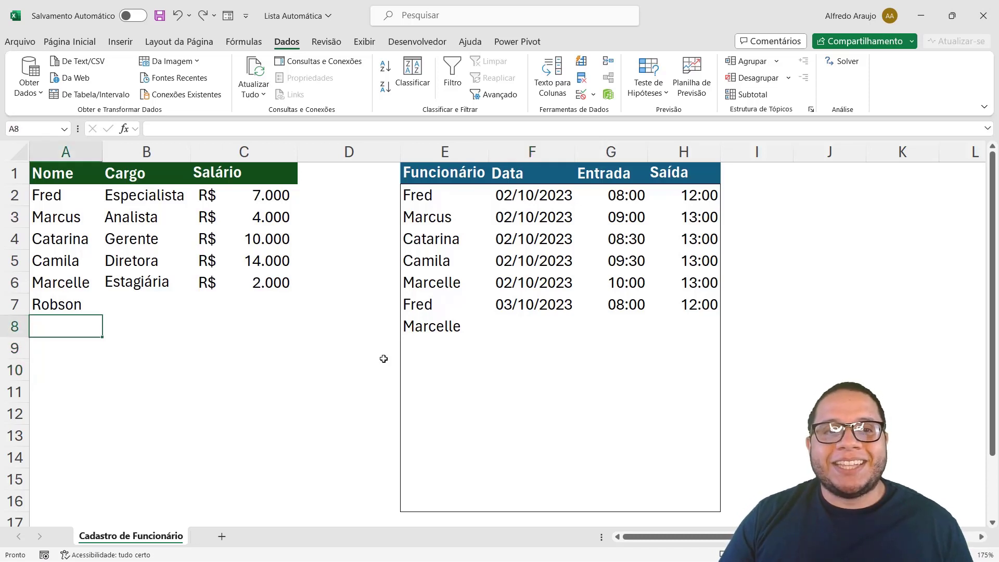
Undo the remaining added employee name in A7 of the registration table.
key("ctrl+z")
key("ctrl+z")
scroll(384, 359, "up", 1)
scroll(384, 358, "up", 3)
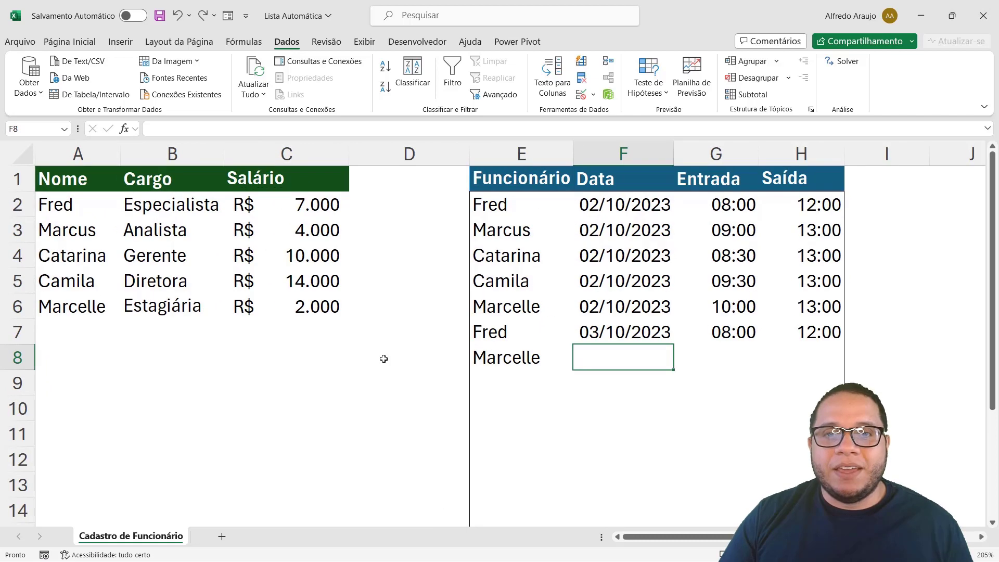
Start a DESLOC formula in J1 with A1 as the reference and offsets of 0 rows and 0 columns.
scroll(600, 377, "down", 5)
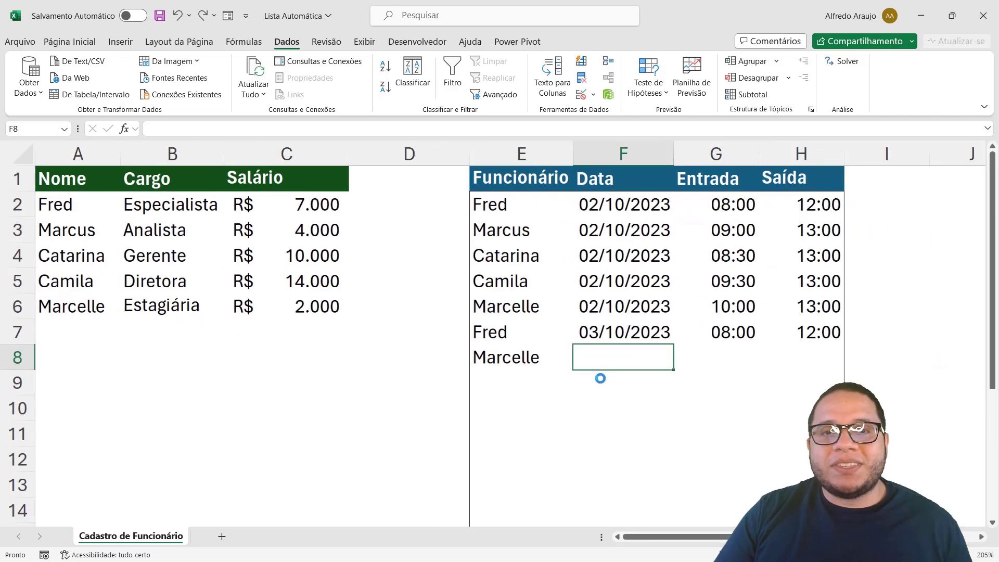
left_click(777, 169)
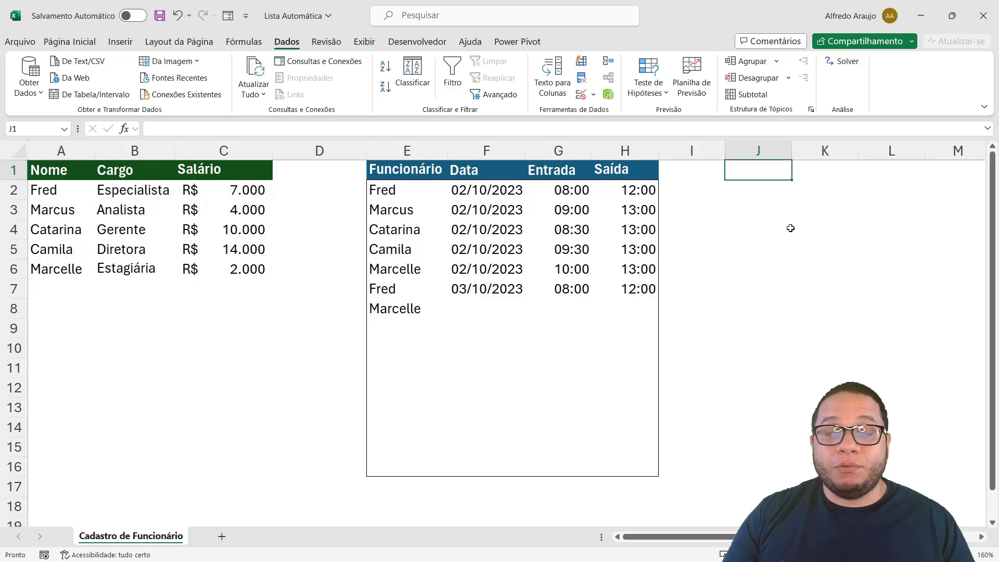
type("=desloc")
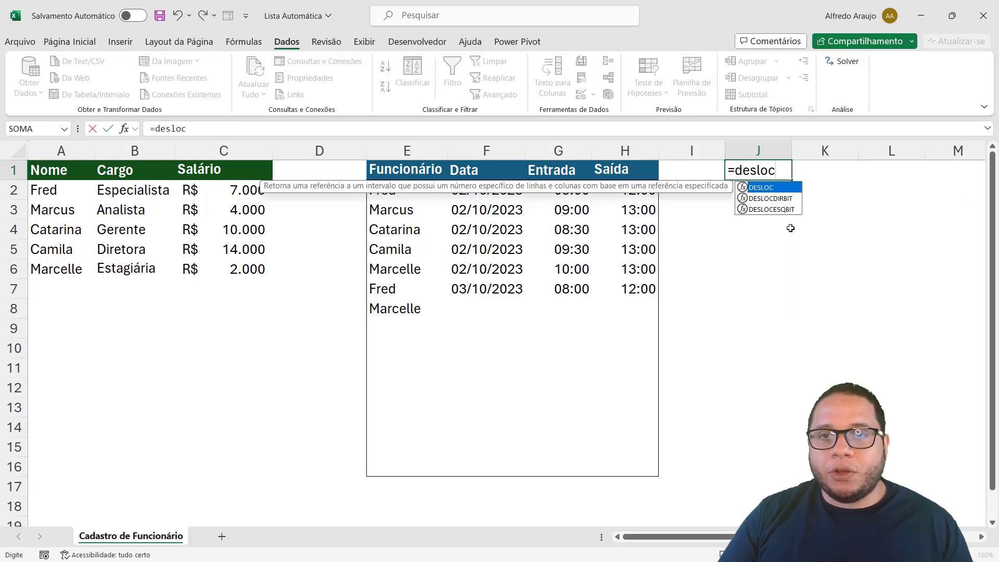
key("Tab")
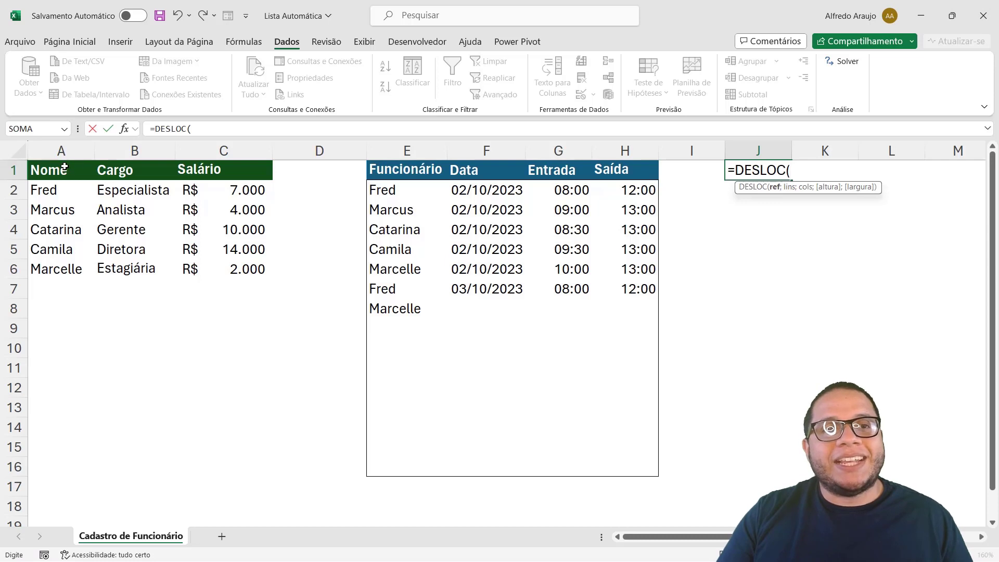
left_click(64, 168)
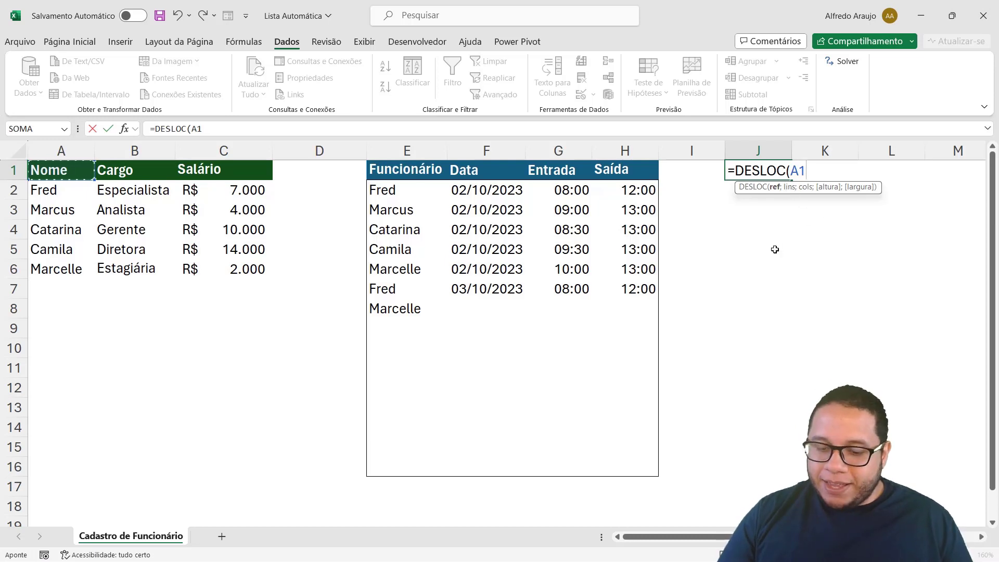
type(";0")
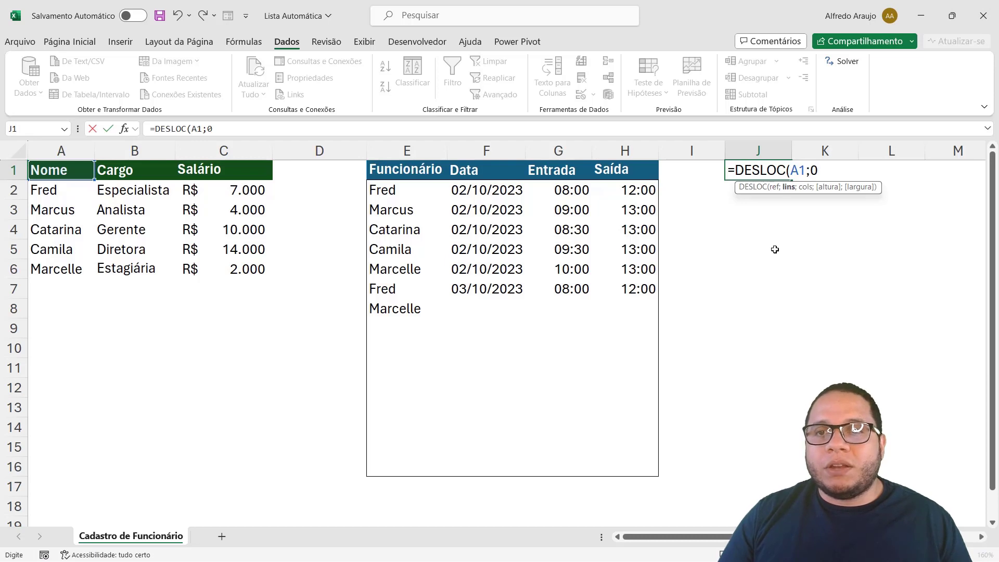
type(";0")
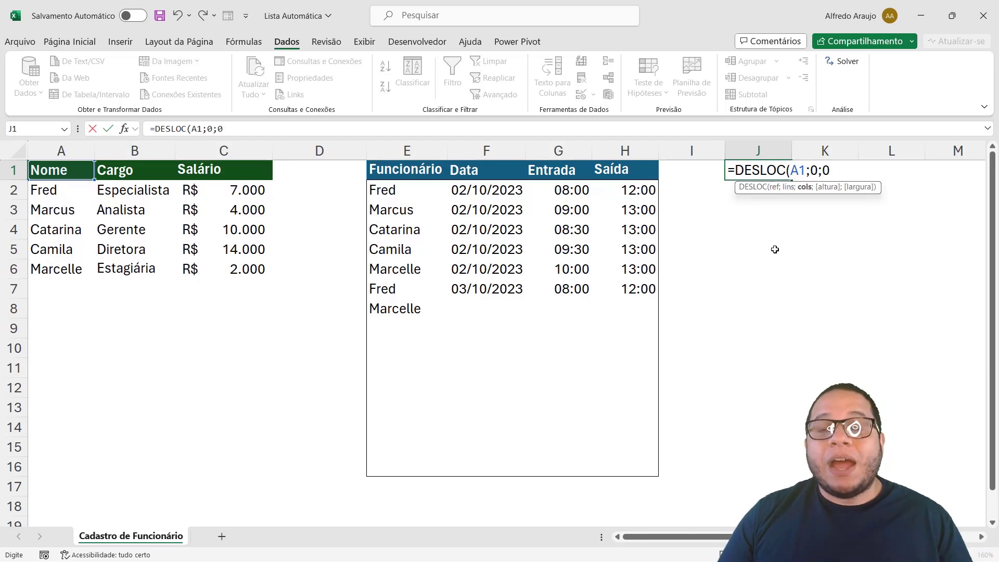
type(";")
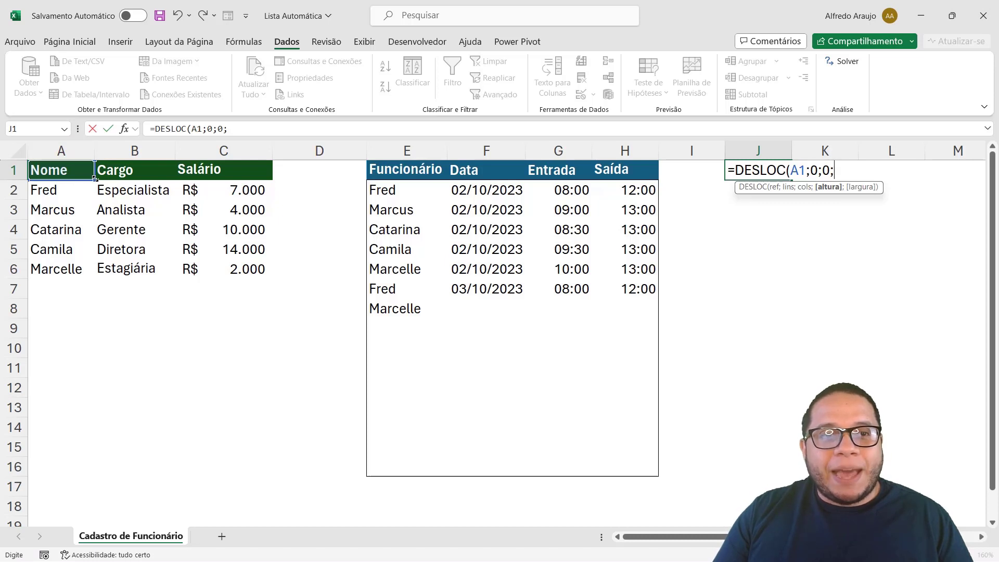
Complete the DESLOC formula in J1 with a height of 5 rows.
mouse_move(93, 179)
left_mouse_down()
mouse_move(89, 280)
mouse_move(88, 182)
left_mouse_up()
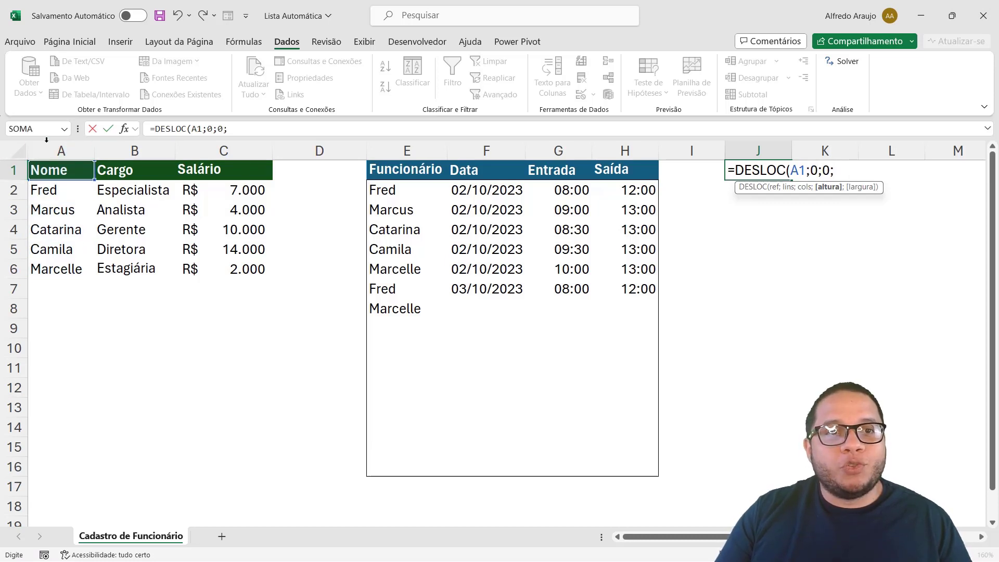
mouse_move(94, 179)
left_mouse_down()
mouse_move(96, 282)
mouse_move(93, 180)
left_mouse_up()
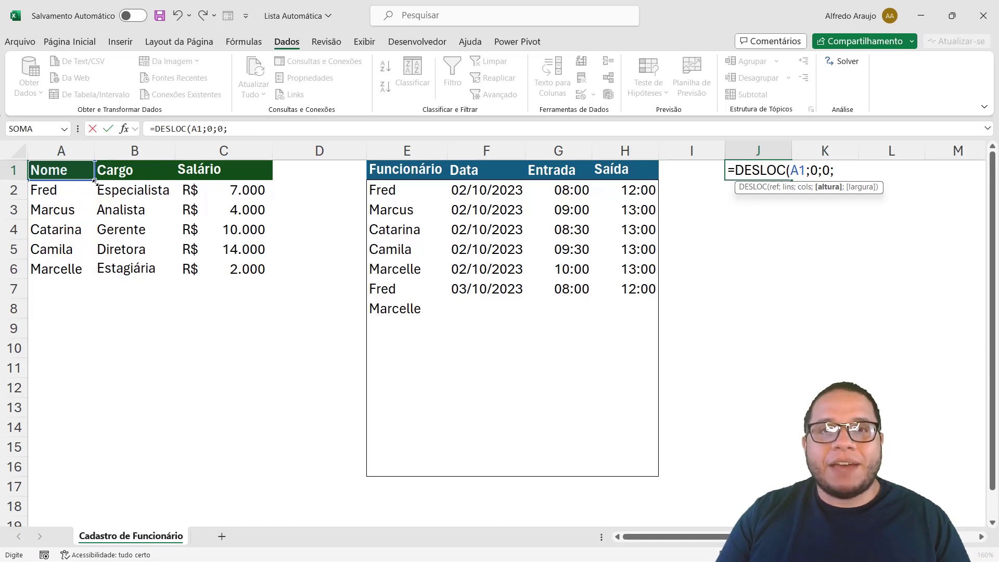
mouse_move(94, 181)
left_mouse_down()
mouse_move(89, 276)
mouse_move(93, 179)
left_mouse_up()
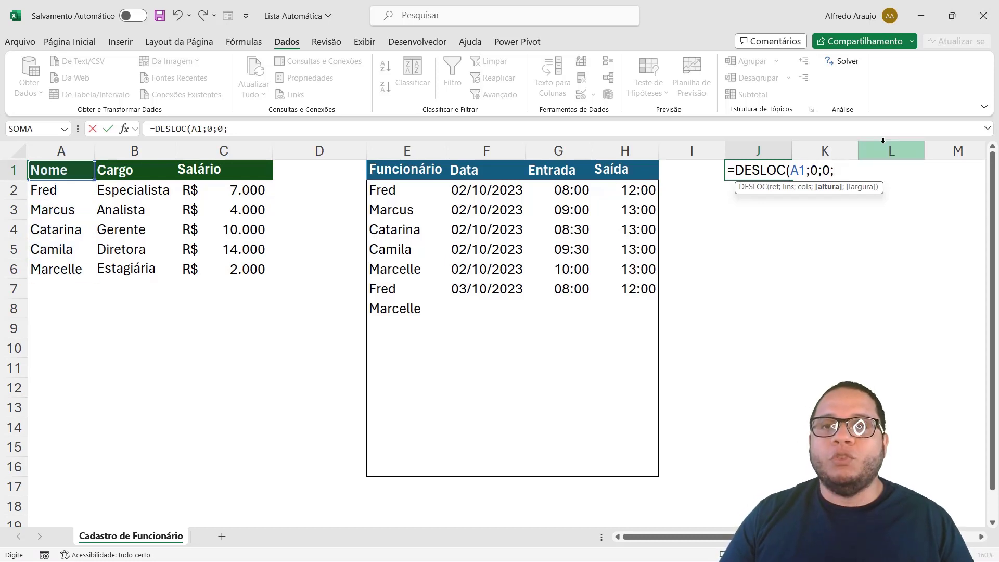
type("5)")
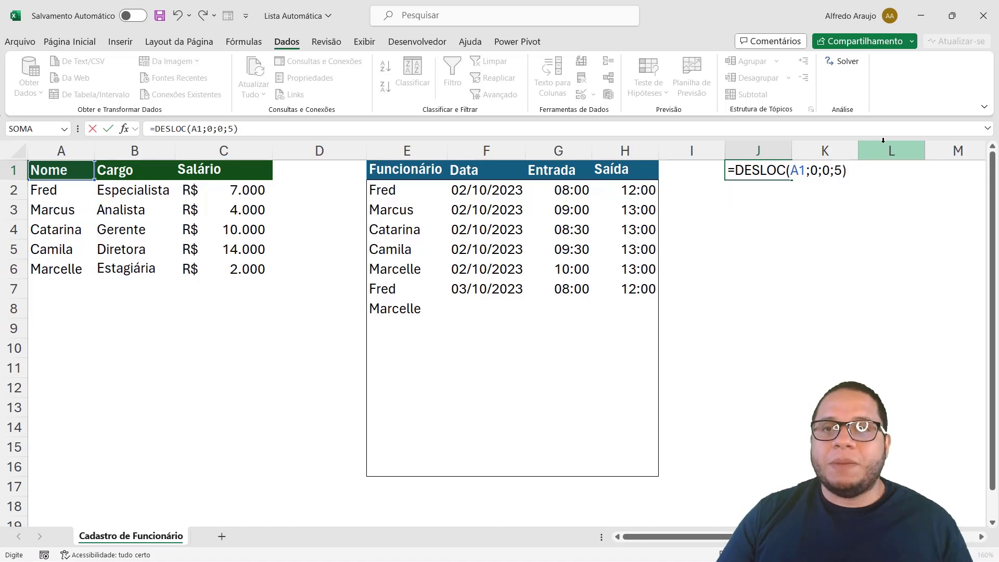
key("Return")
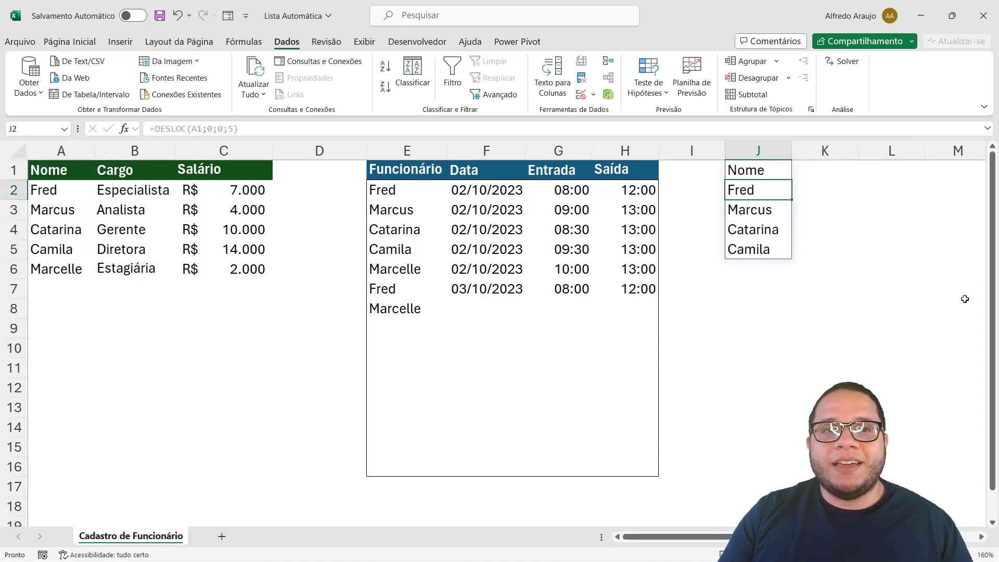
Compare the list returned in J1:J5 with the header and names in column A.
left_click(761, 256)
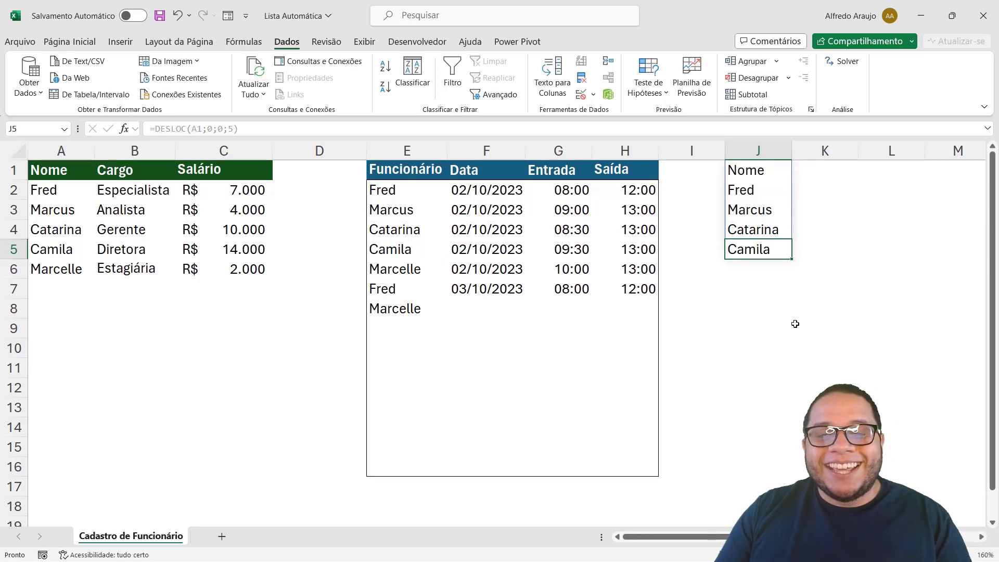
left_click_drag(762, 174, 753, 249)
left_click(762, 171)
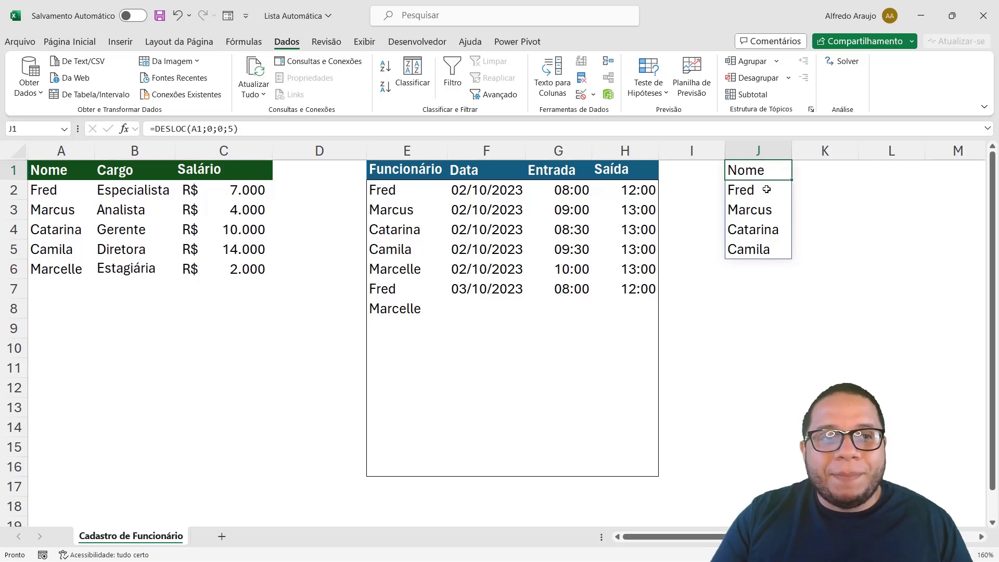
left_click(66, 175)
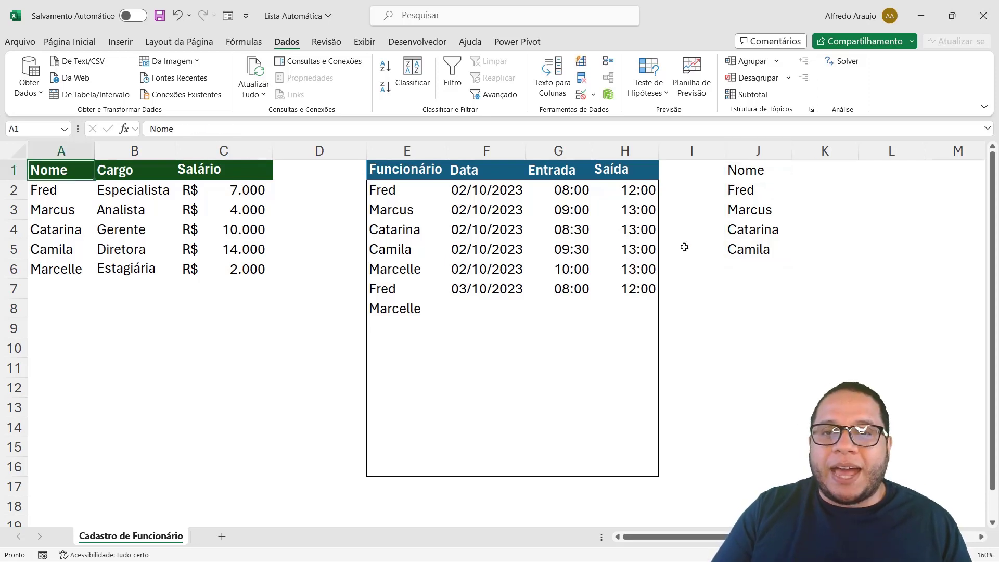
left_click(762, 178)
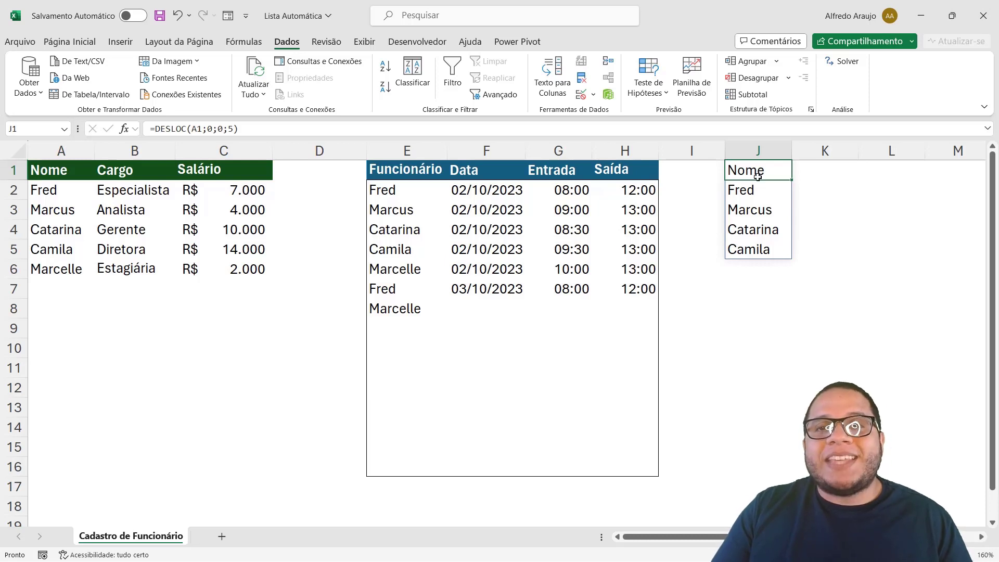
left_click(51, 169)
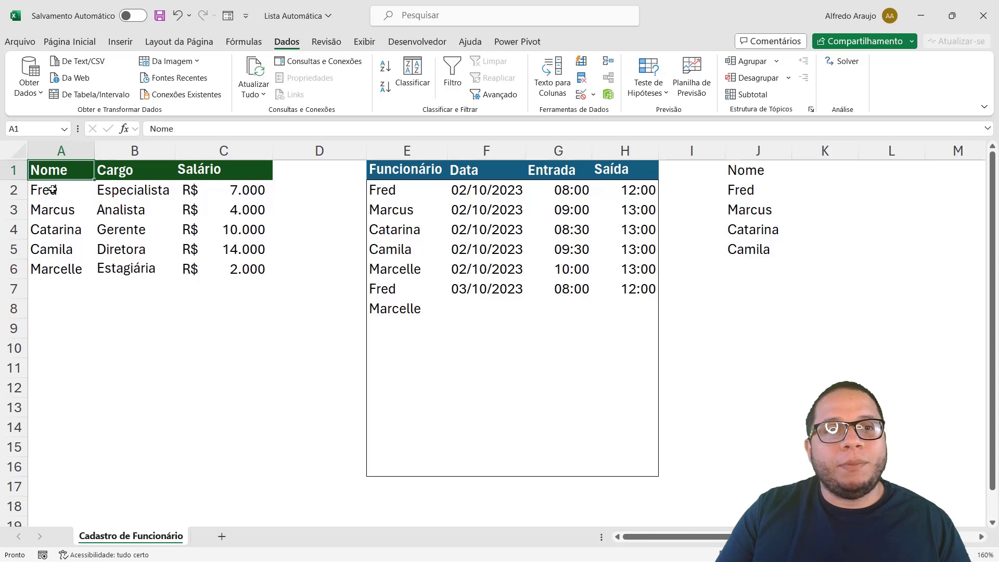
left_click(52, 190)
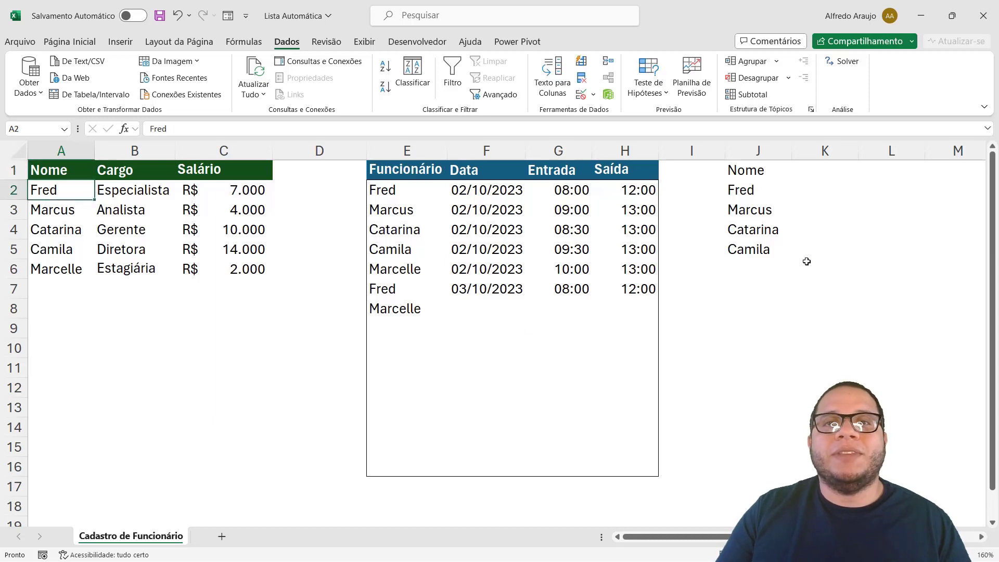
Set the row offset of the DESLOC formula in J1 to 1.
double_click(759, 177)
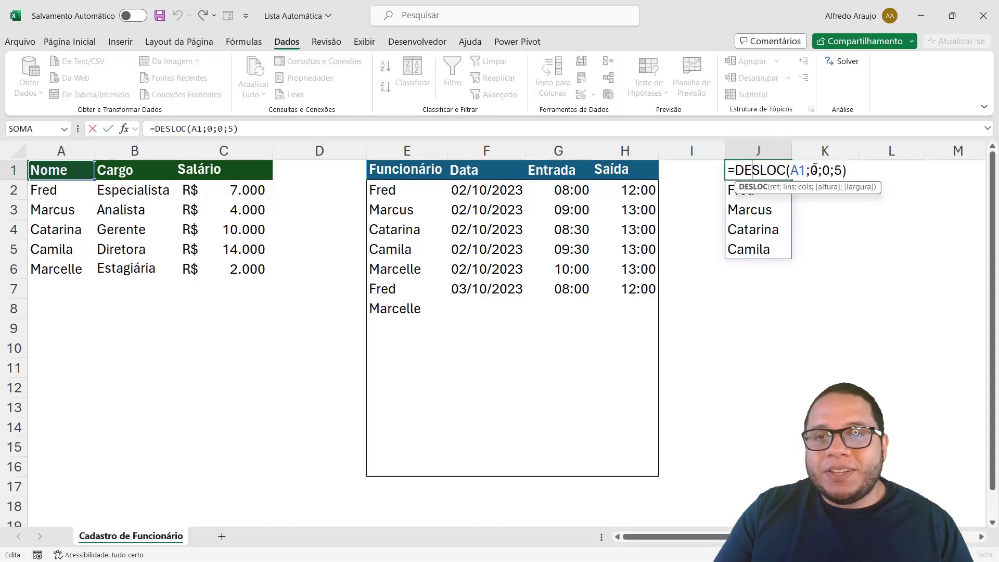
double_click(815, 170)
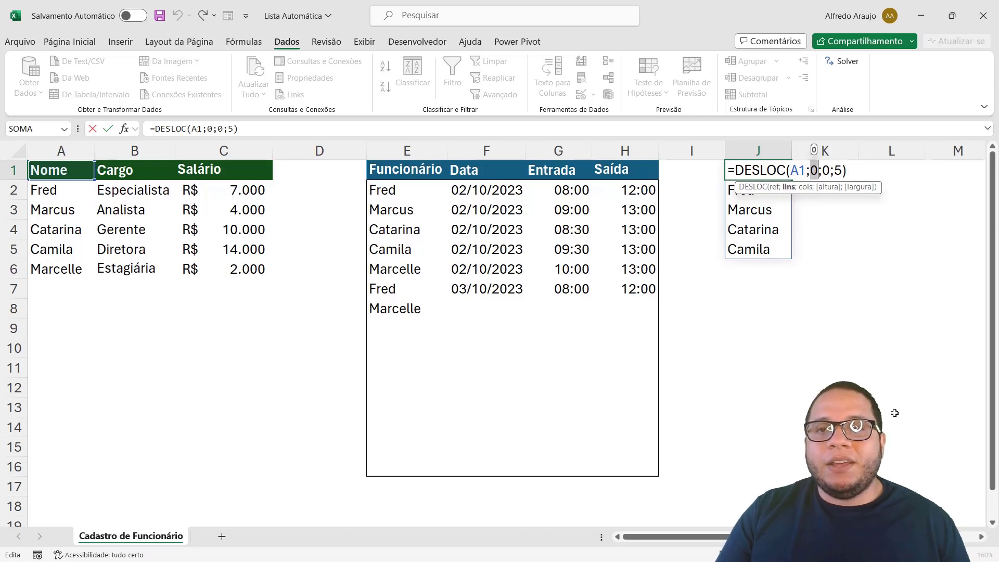
type("1")
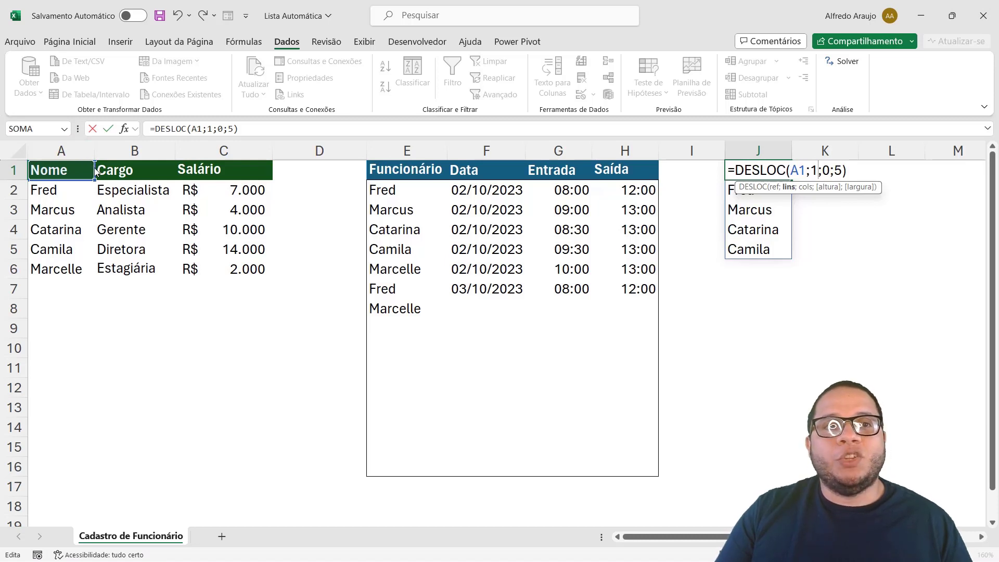
left_click_drag(97, 172, 99, 193)
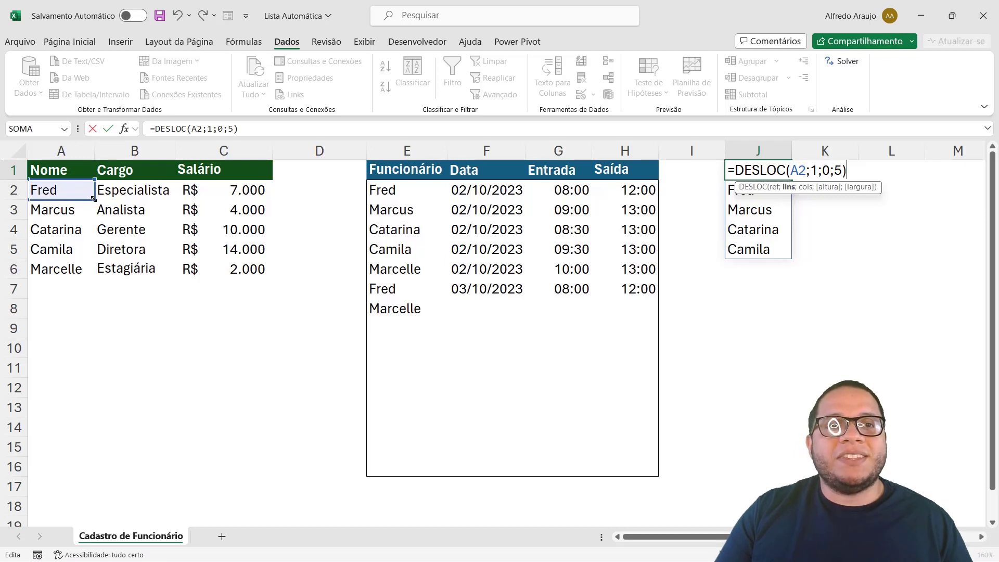
left_click_drag(93, 204, 86, 166)
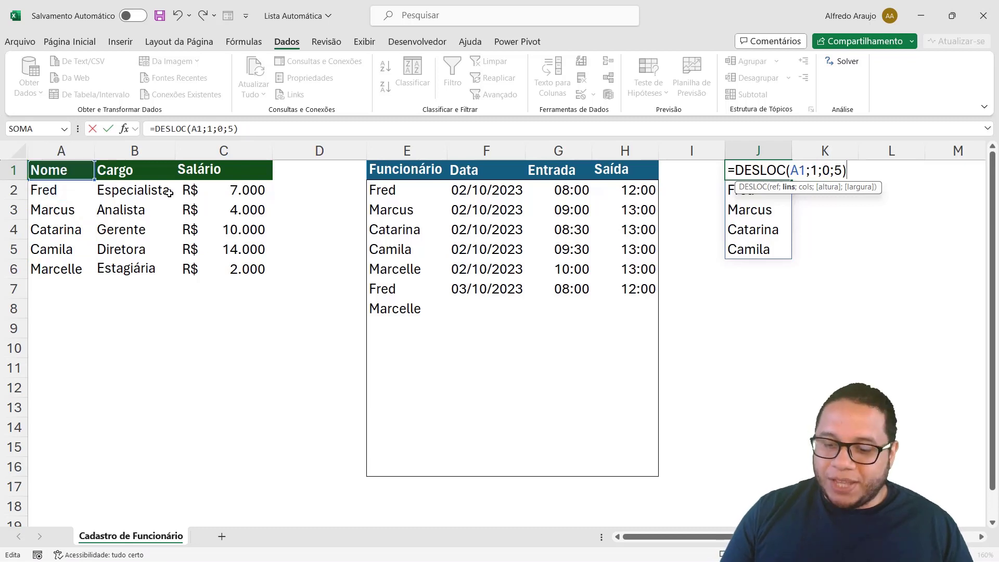
key("Return")
Check the names returned in J1:J5 and the height argument of the DESLOC formula in J1.
left_click_drag(756, 170, 755, 250)
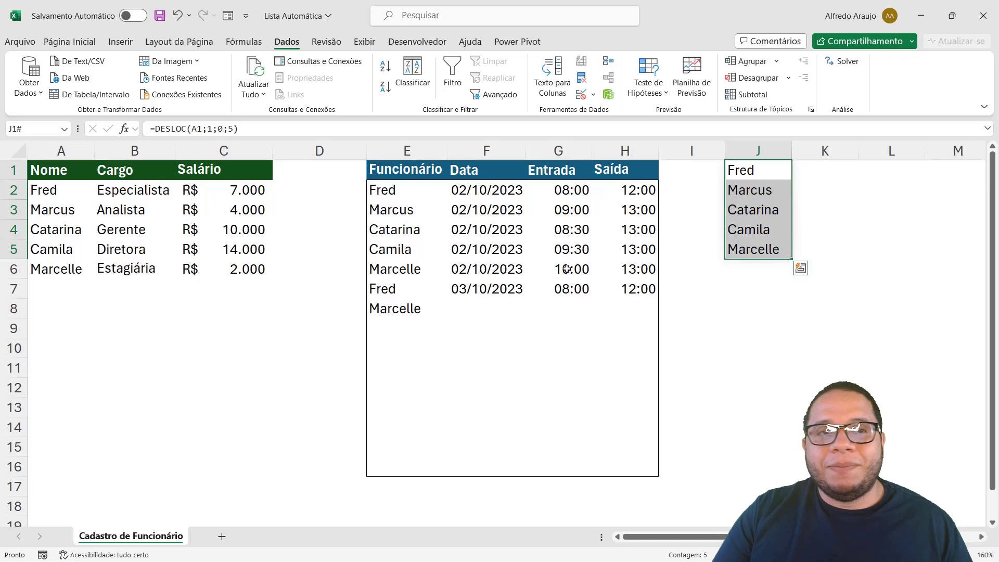
left_click(50, 289)
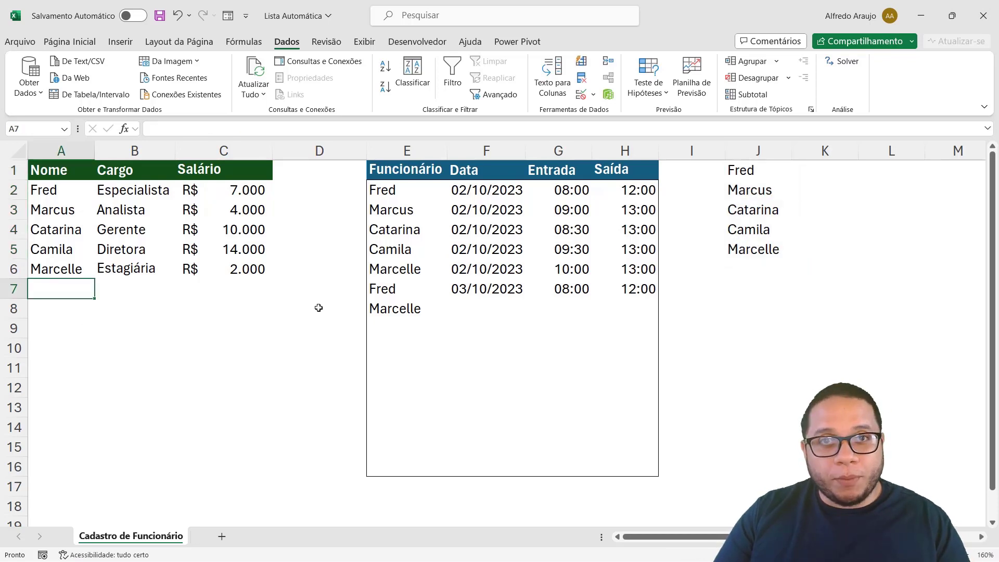
double_click(747, 169)
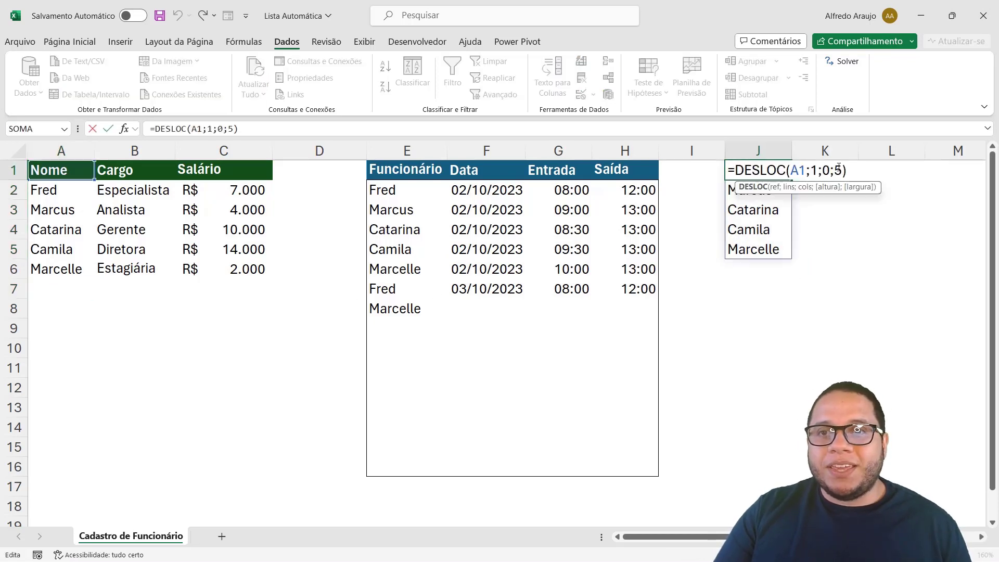
double_click(839, 169)
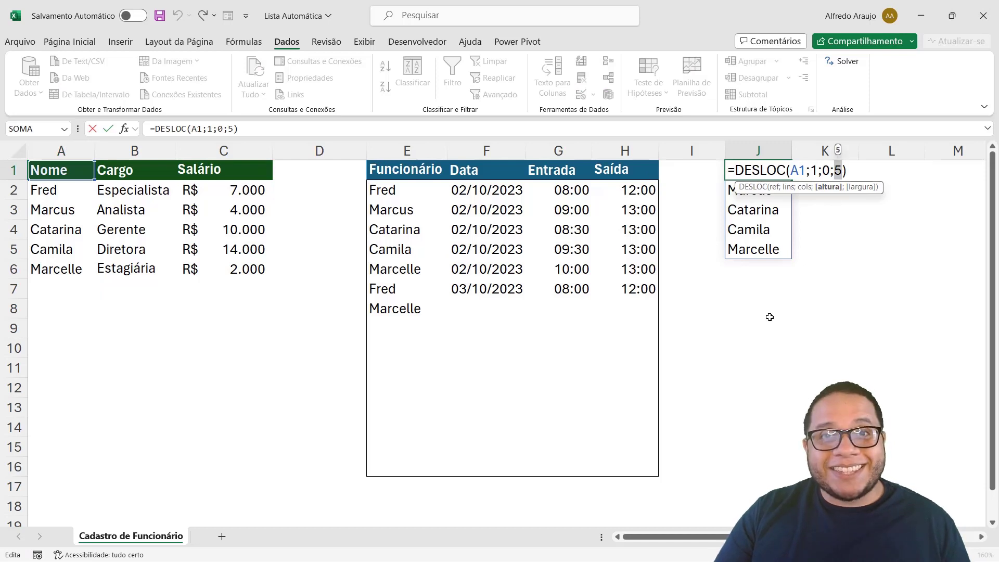
key("Escape")
Enter a new employee name in A7 of the registration table.
left_click(48, 290)
type("Ro")
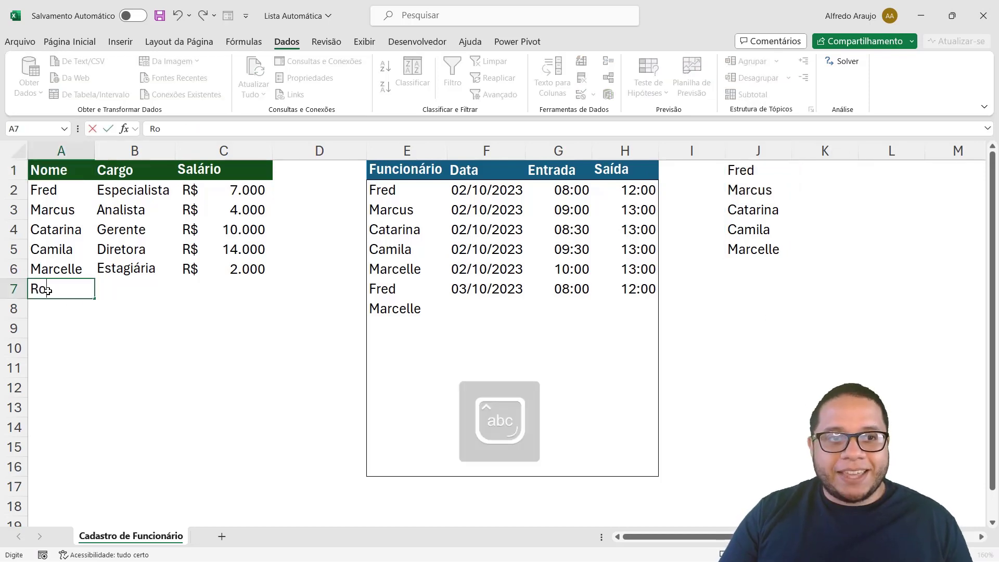
type("bson")
key("Return")
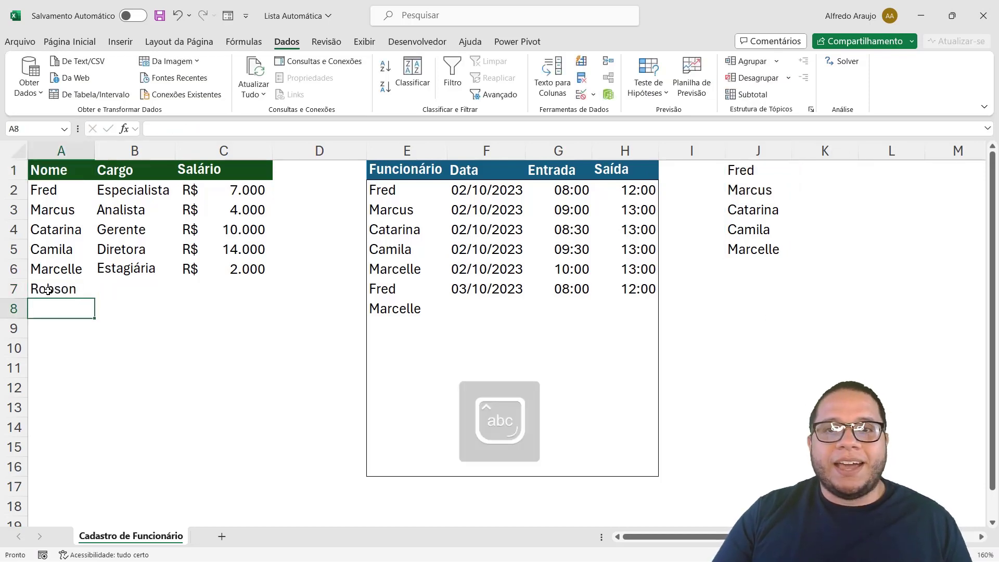
Check column J for the new employee and set the height argument of the DESLOC formula in J1 to 6.
left_click_drag(742, 176, 740, 257)
left_click(743, 267)
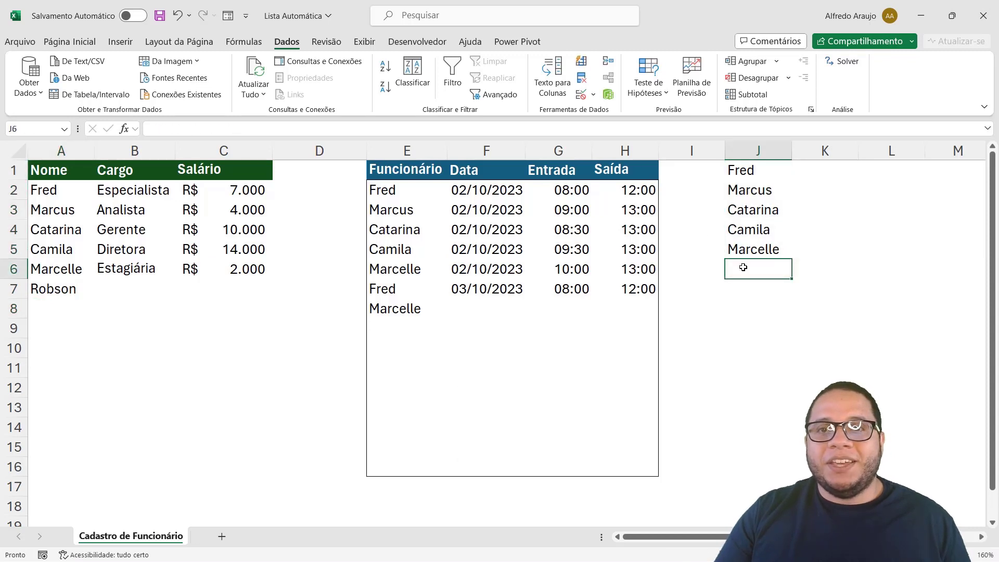
left_click(756, 180)
double_click(755, 171)
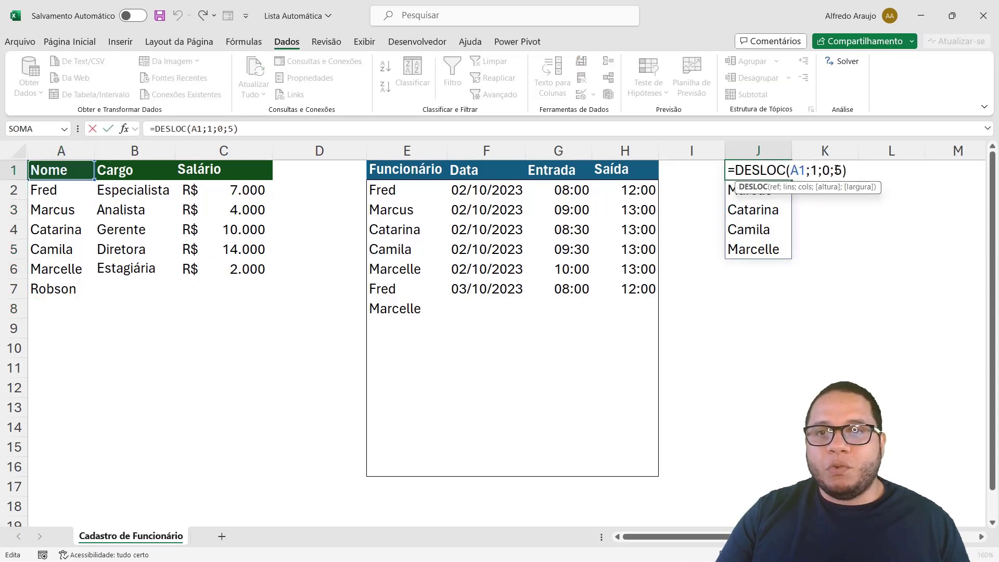
double_click(838, 171)
type("6")
key("Return")
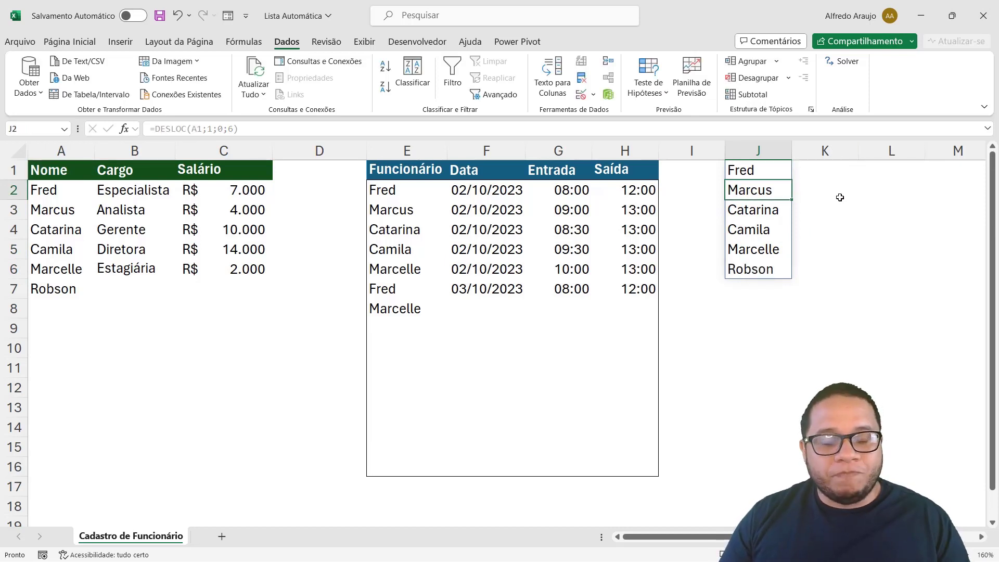
Examine the height argument of the DESLOC formula in J1 and the employee names in column A it has to cover.
double_click(765, 170)
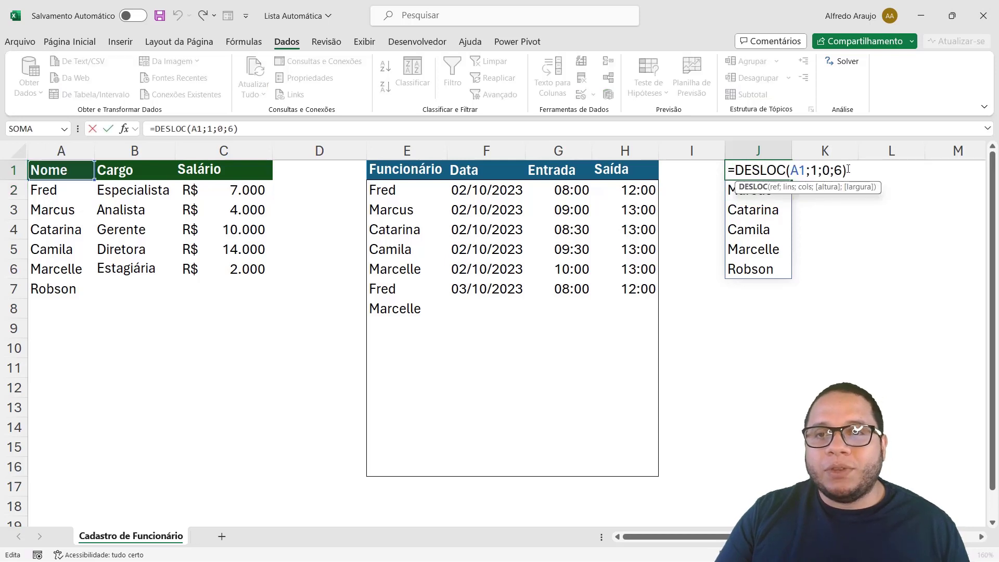
double_click(837, 170)
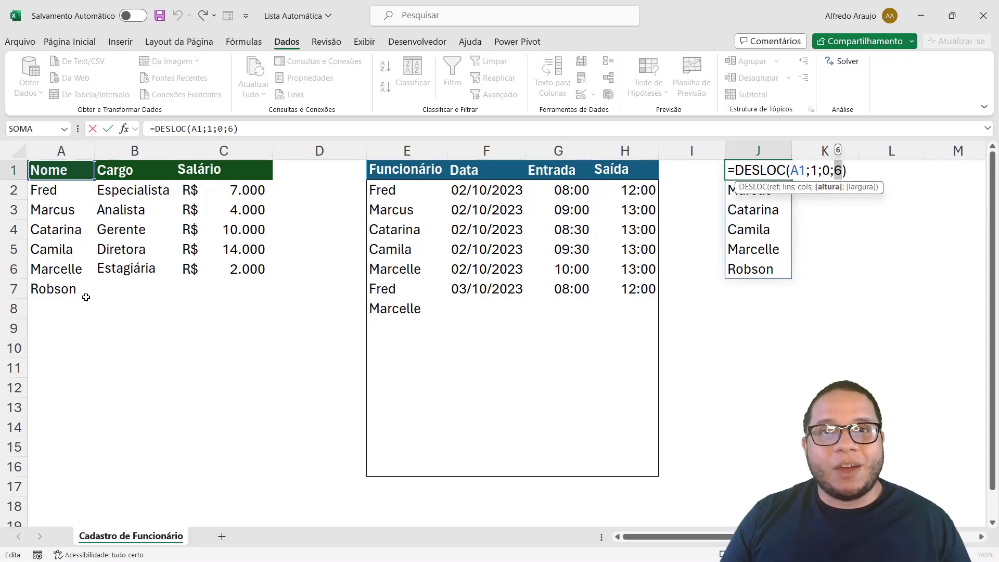
key("ctrl+Return")
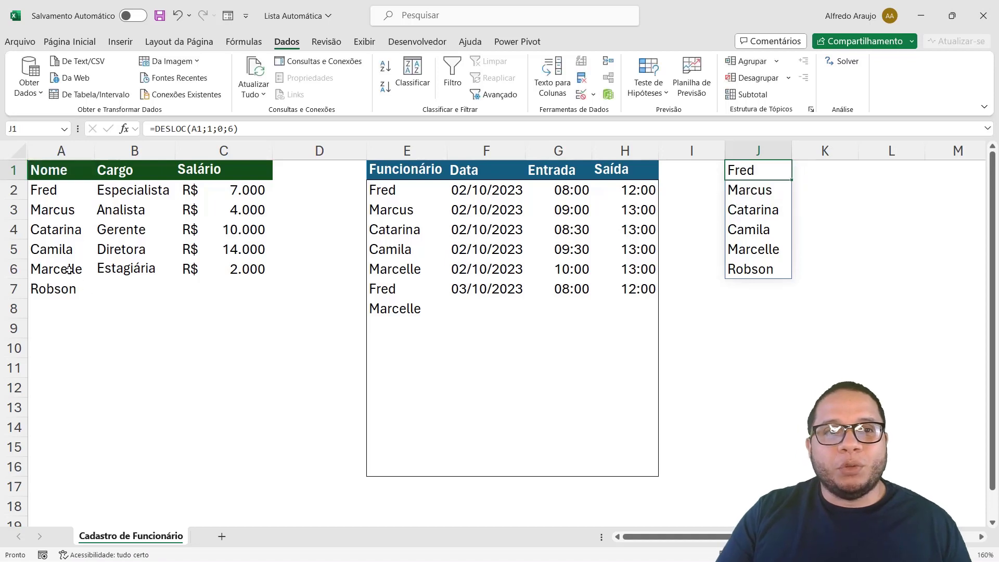
left_click(52, 189)
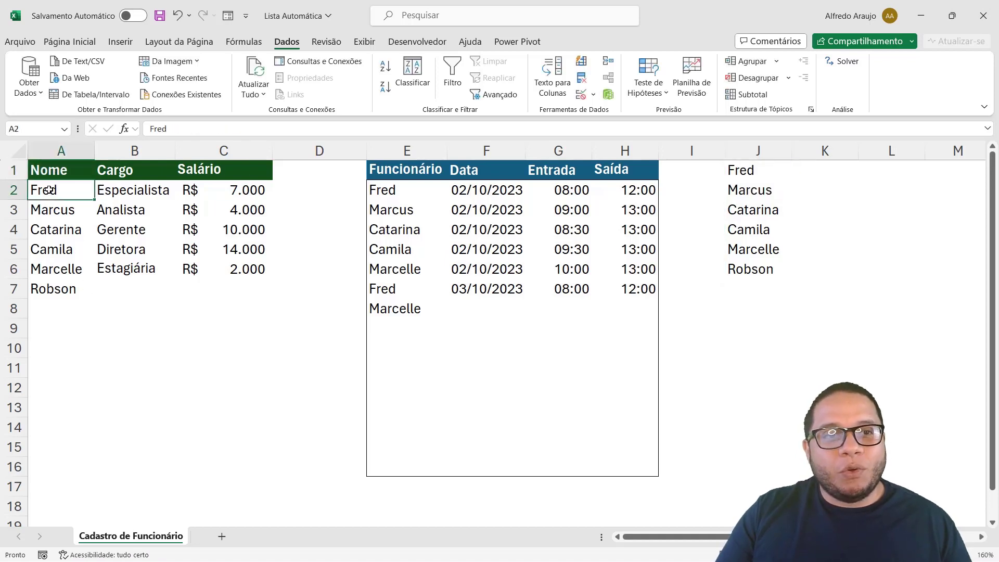
left_click(50, 206)
left_click(57, 234)
left_click(58, 250)
left_click(61, 269)
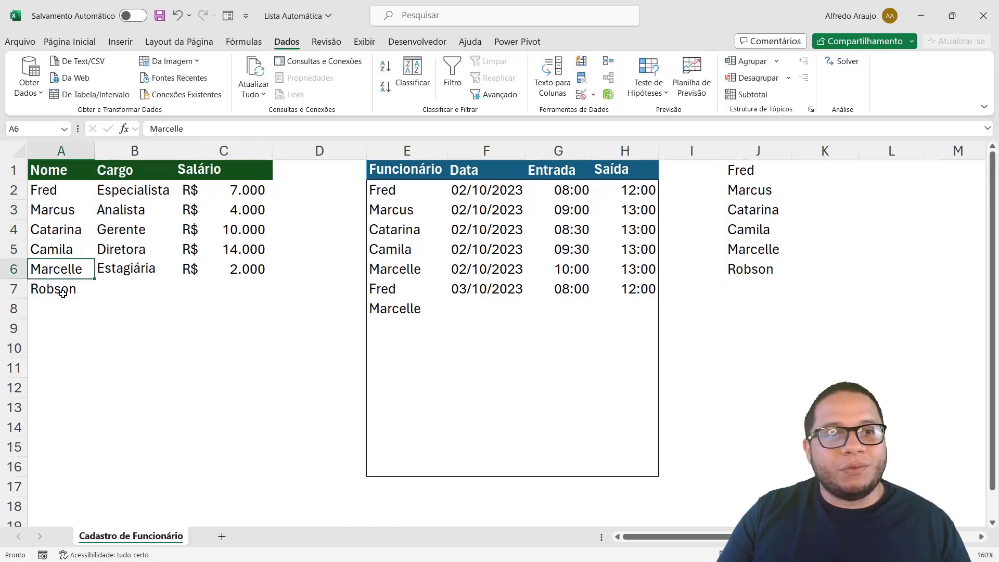
left_click(60, 289)
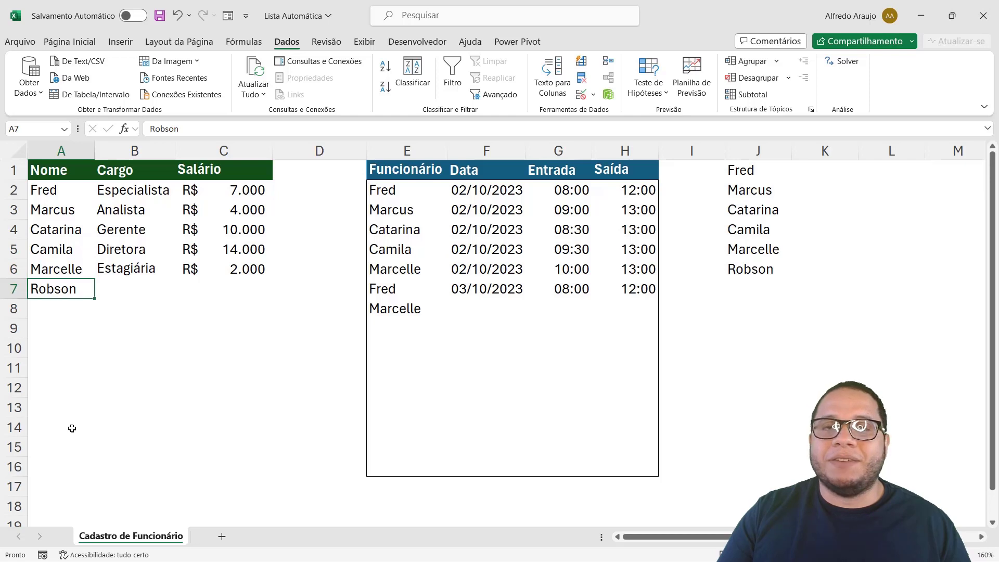
left_click(255, 381)
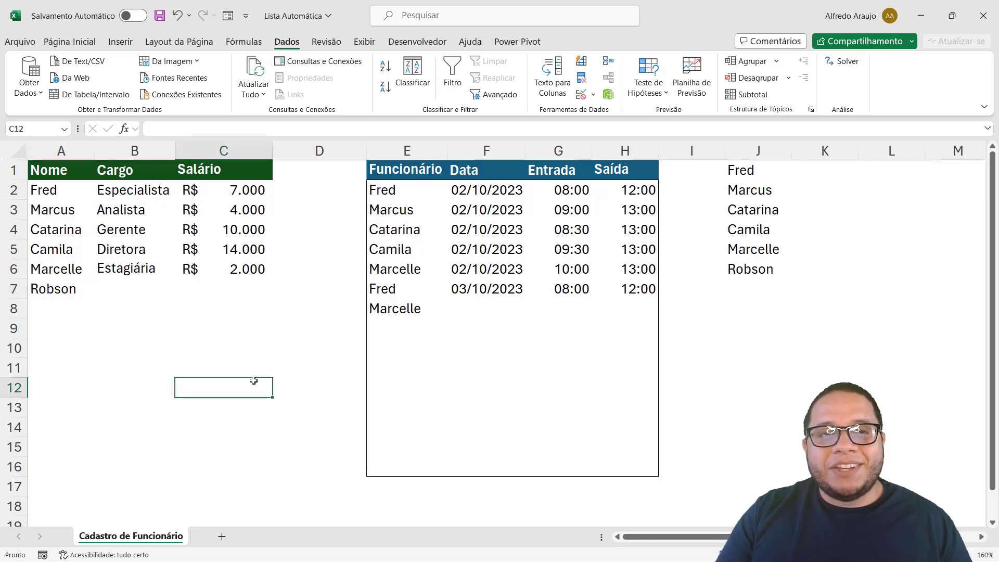
left_click(61, 150)
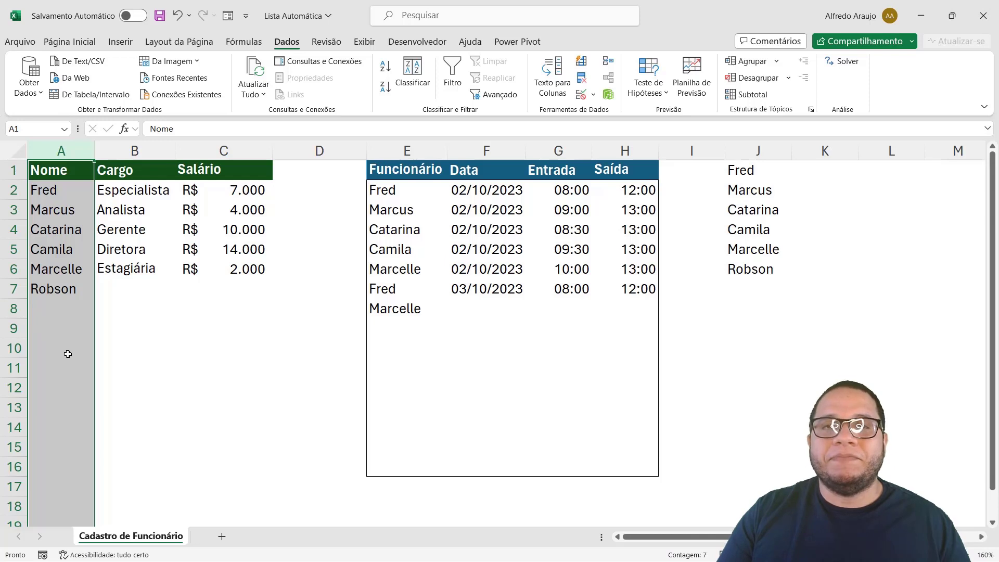
left_click(53, 171)
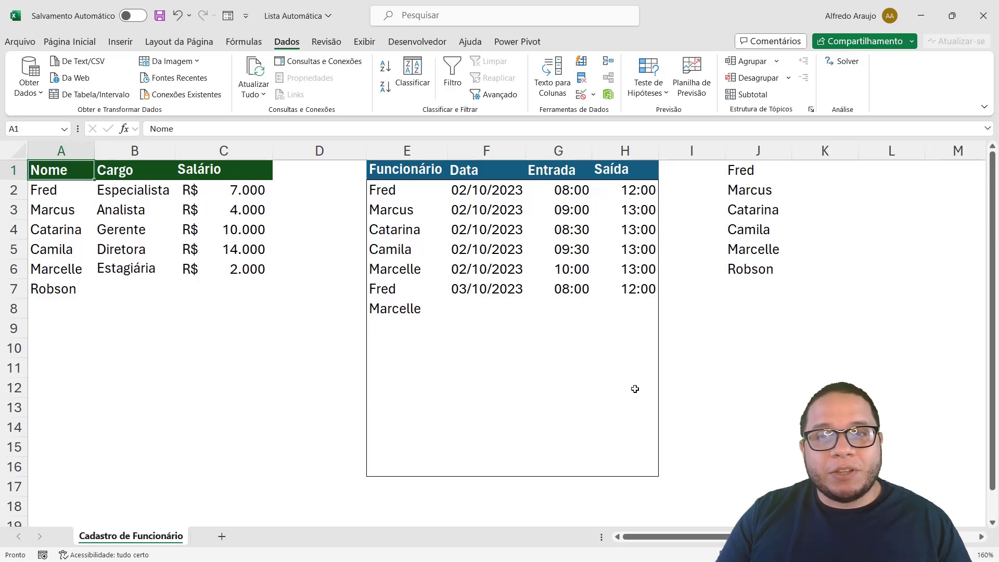
Replace the height argument of the DESLOC formula in J1 with CONT.VALORES(A:A)-1.
left_click(760, 170)
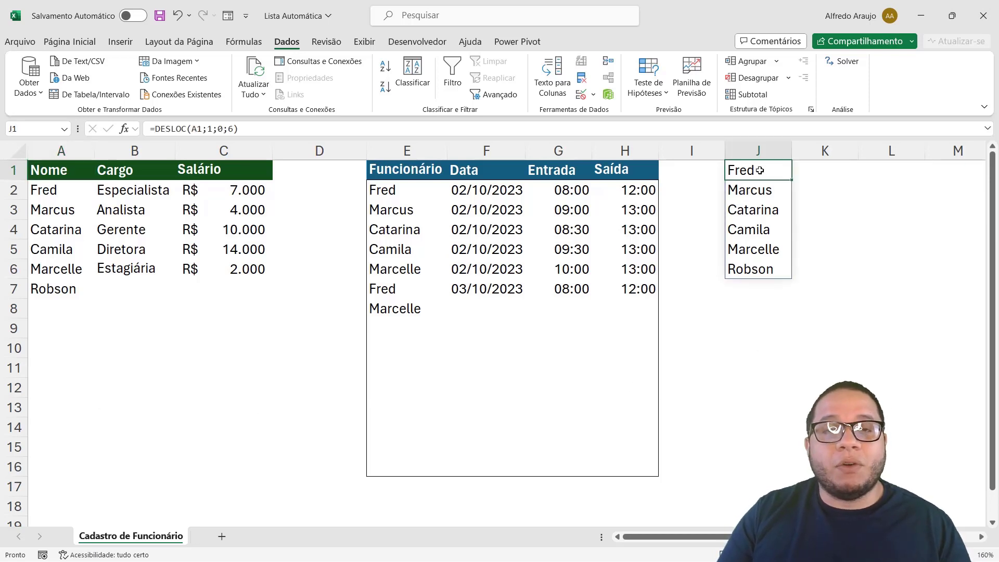
double_click(758, 171)
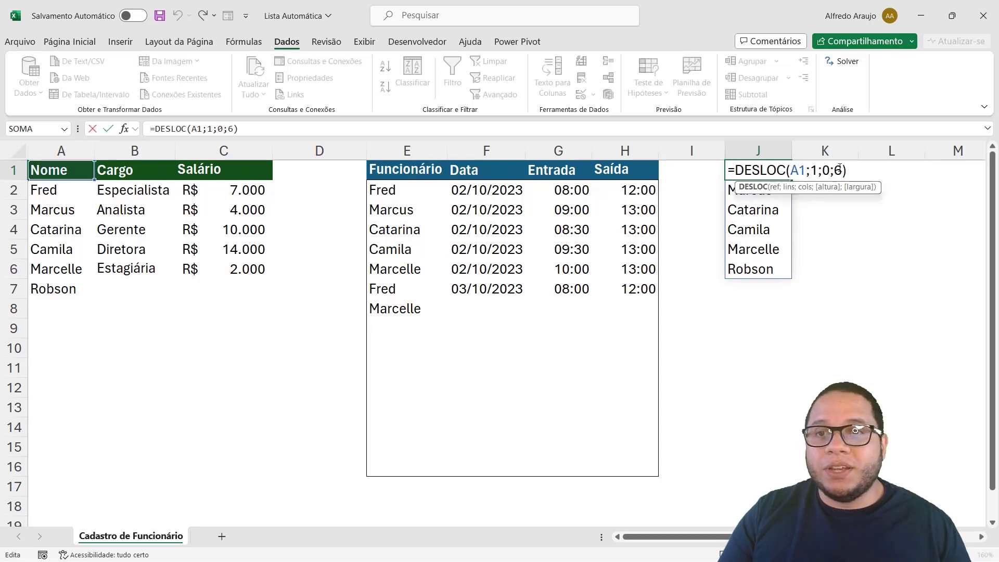
double_click(839, 171)
type("cont")
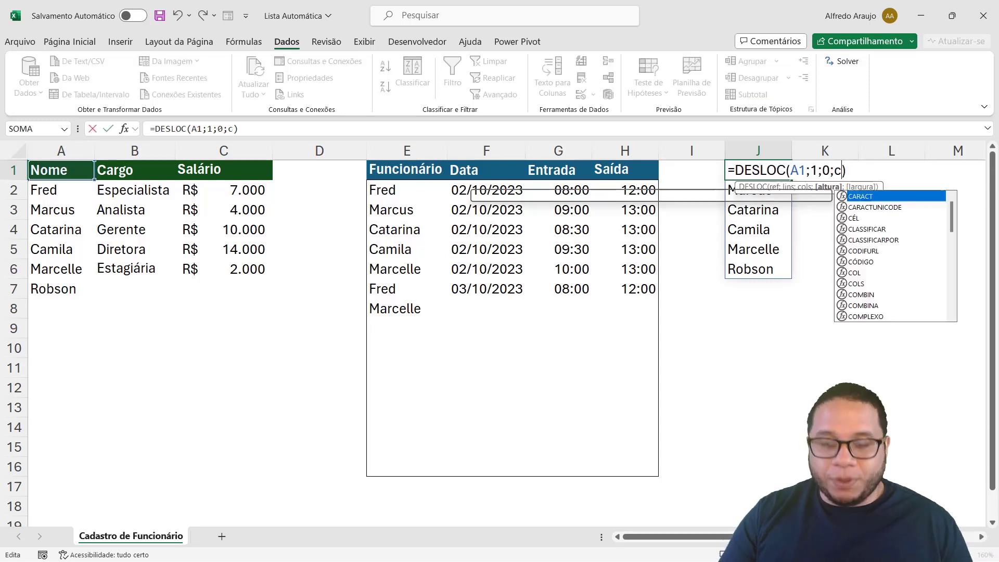
type(".val")
key("Tab")
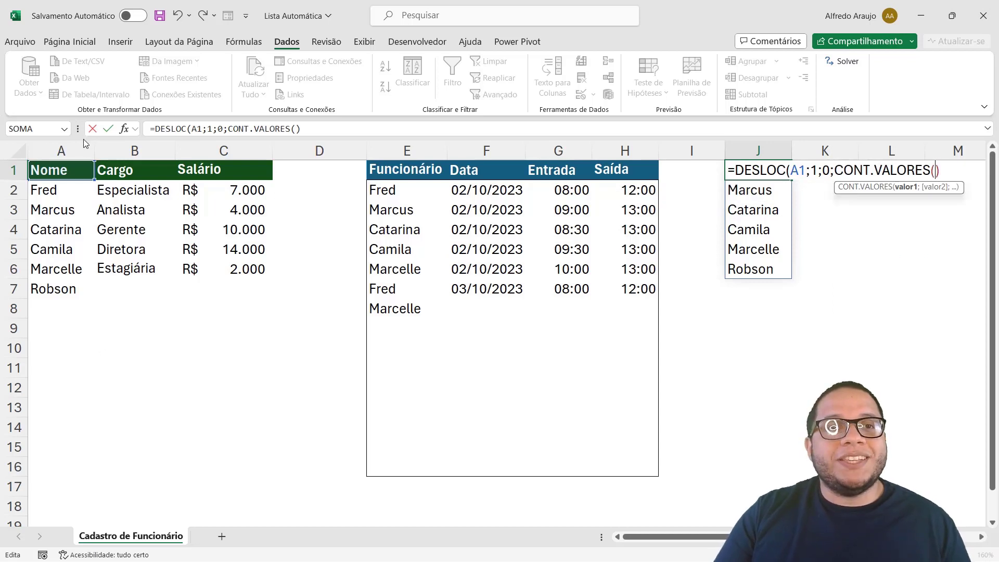
left_click(61, 150)
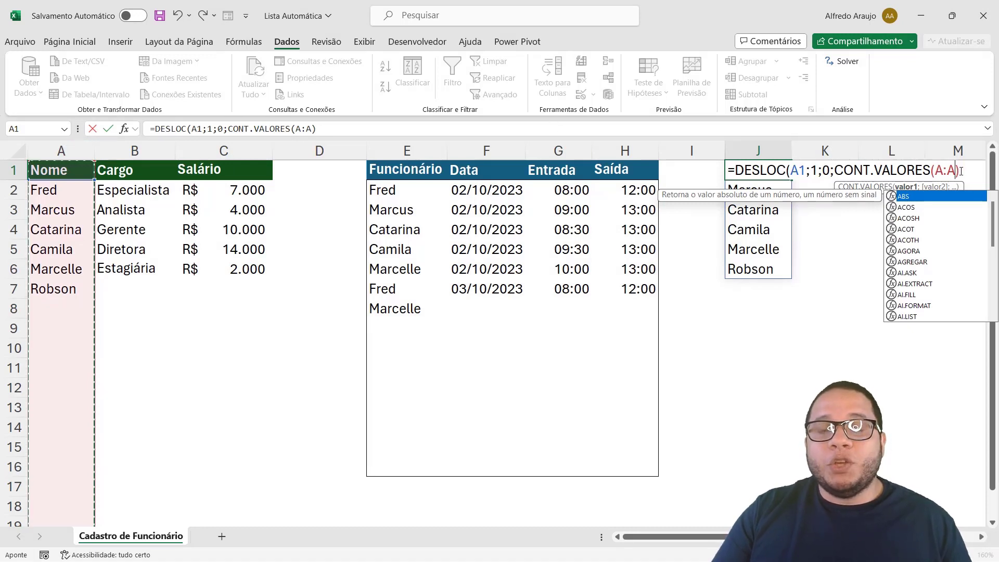
left_click(960, 172)
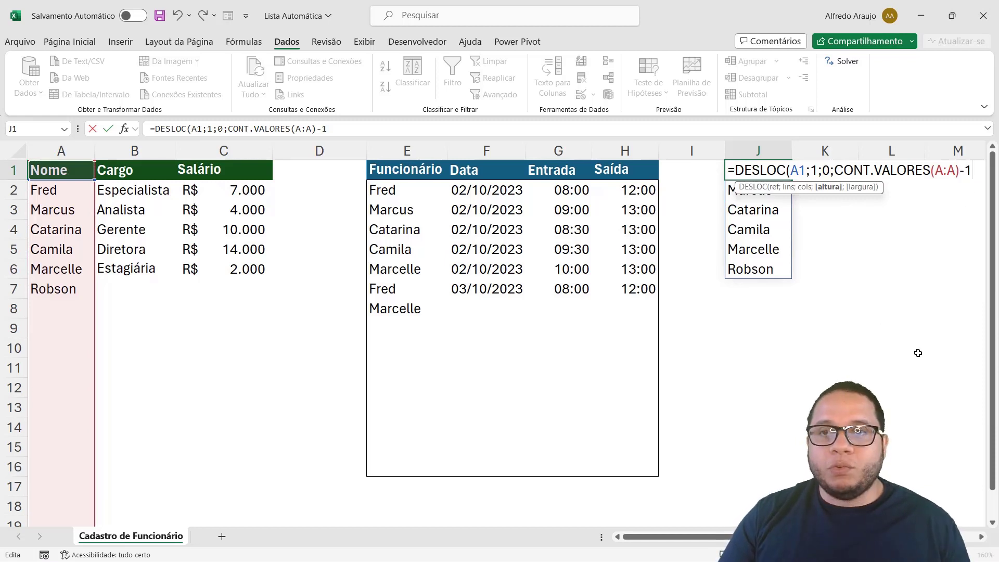
type(")")
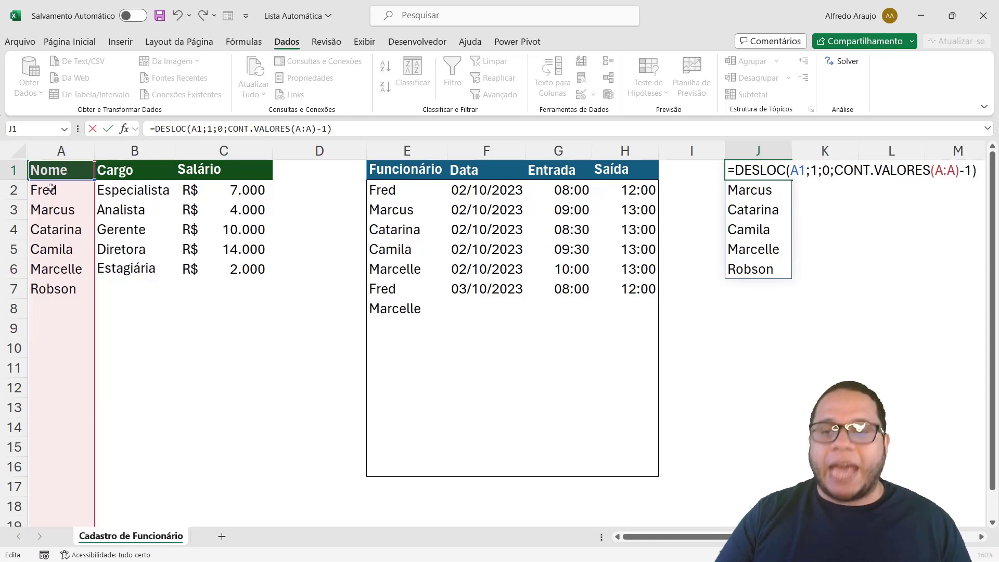
key("Return")
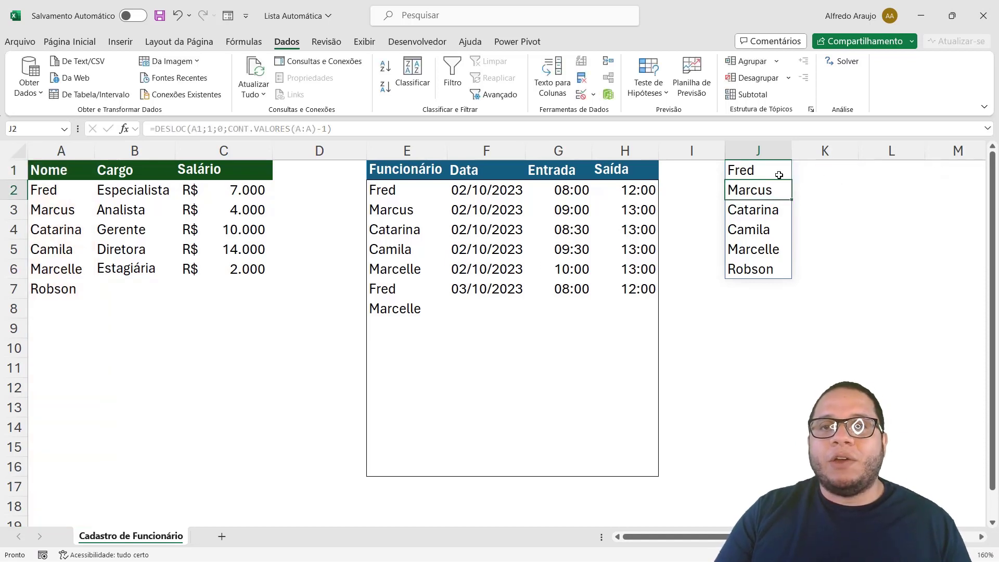
Test the automatic height by entering three new employee names in A8:A10 of the registration table.
left_click_drag(771, 172, 765, 276)
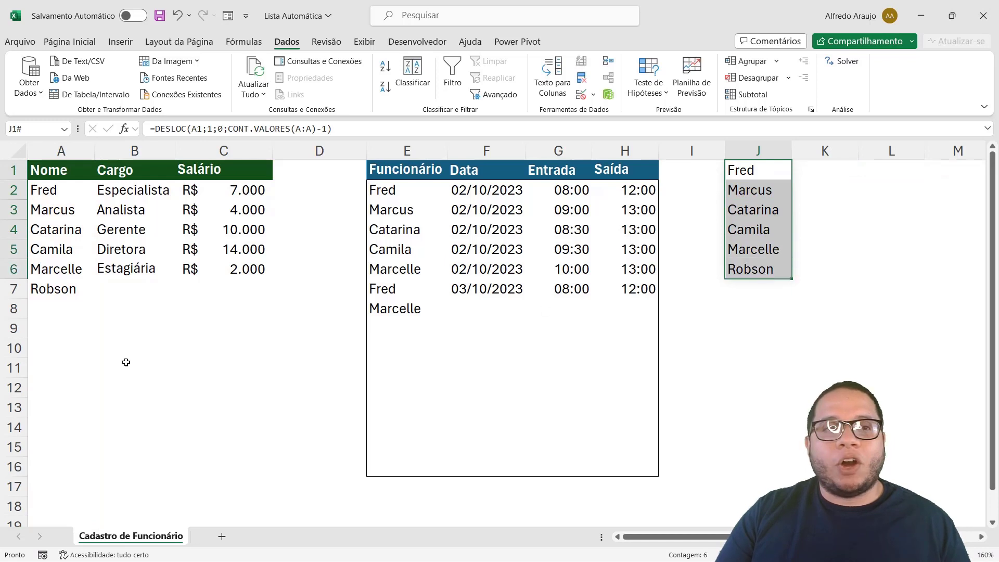
left_click(46, 311)
type("Lucian")
type("o")
key("Return")
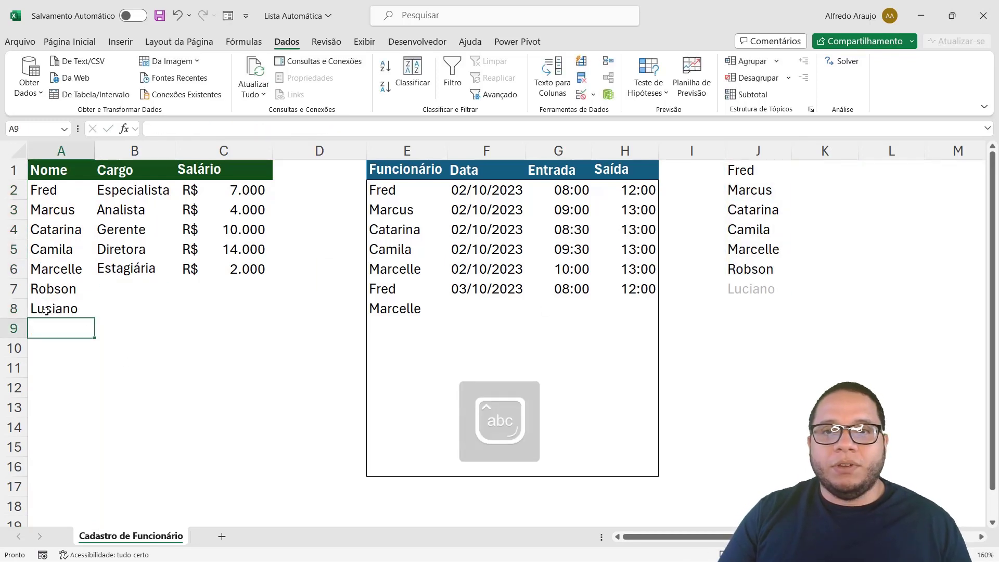
type("Angelica")
key("Return")
type("Xuxa")
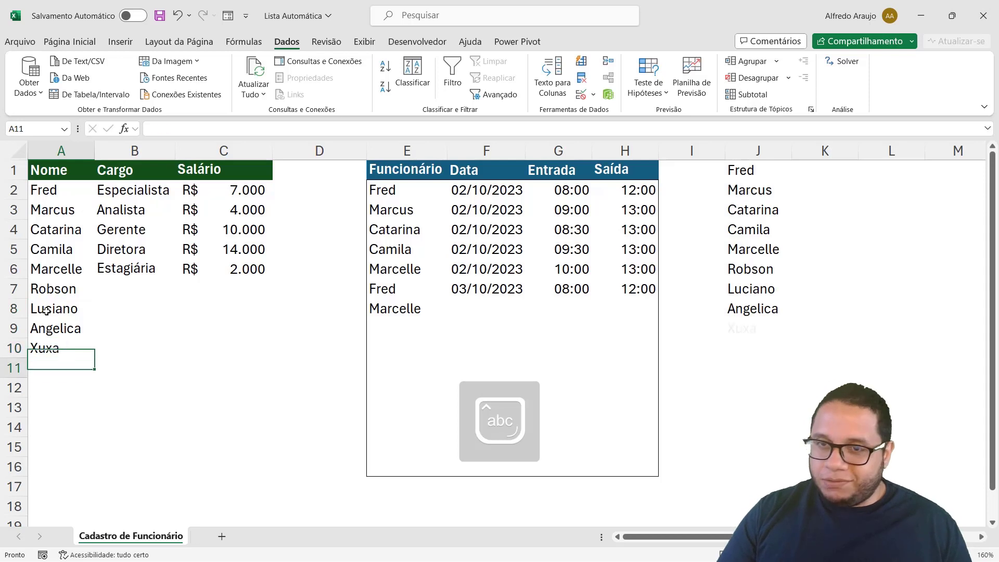
key("Return")
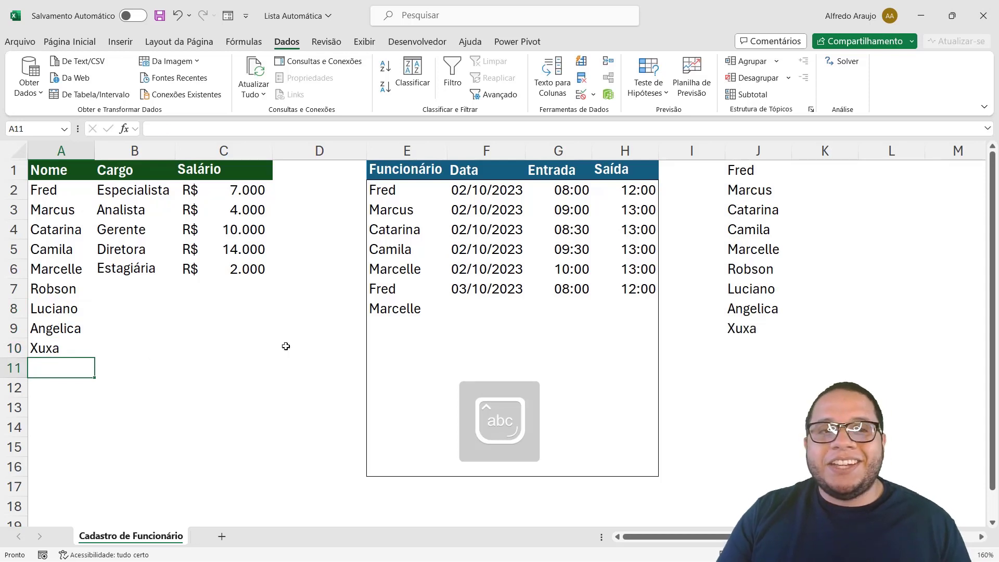
Delete the added employee names from A7:A10 of the registration table.
left_click_drag(44, 346, 48, 295)
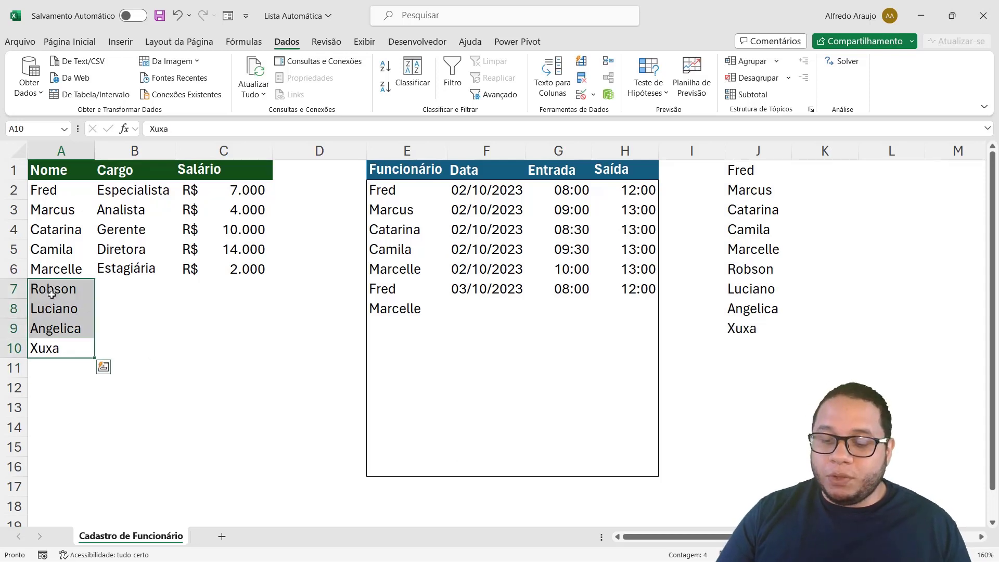
key("Delete")
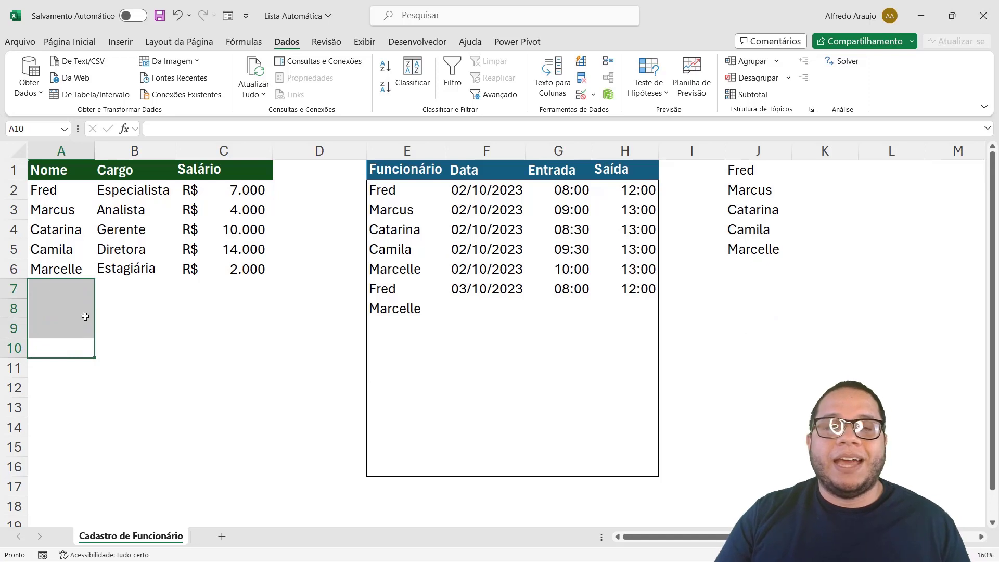
left_click(611, 373)
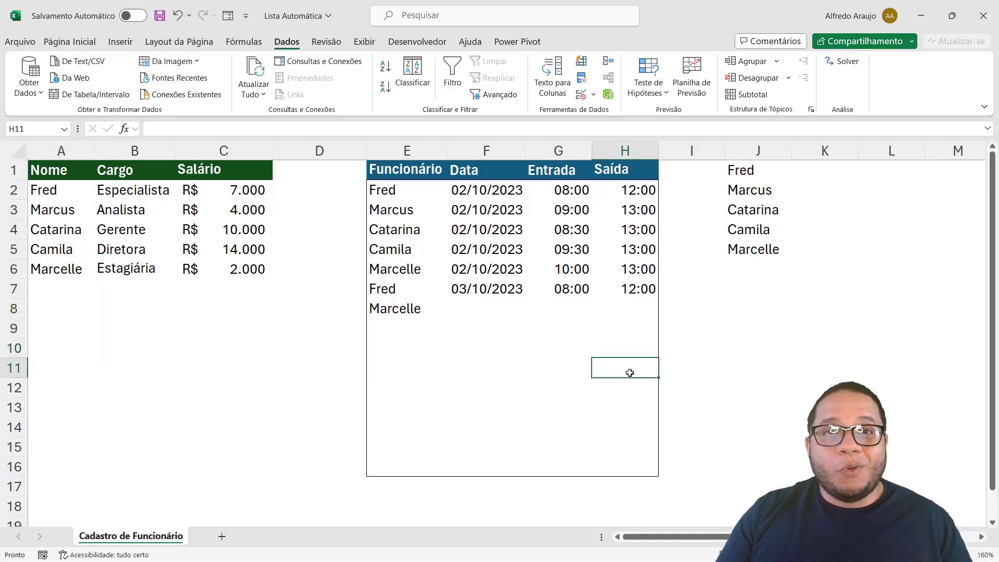
Copy the full DESLOC formula text from J1 and clear the cell.
left_click(751, 167)
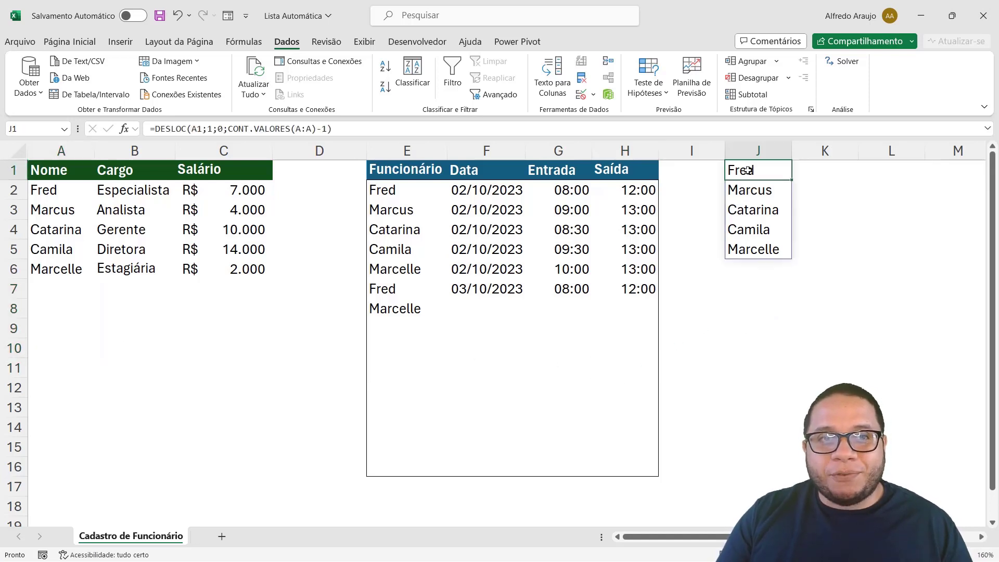
double_click(747, 170)
key("Escape")
left_click_drag(748, 170, 754, 249)
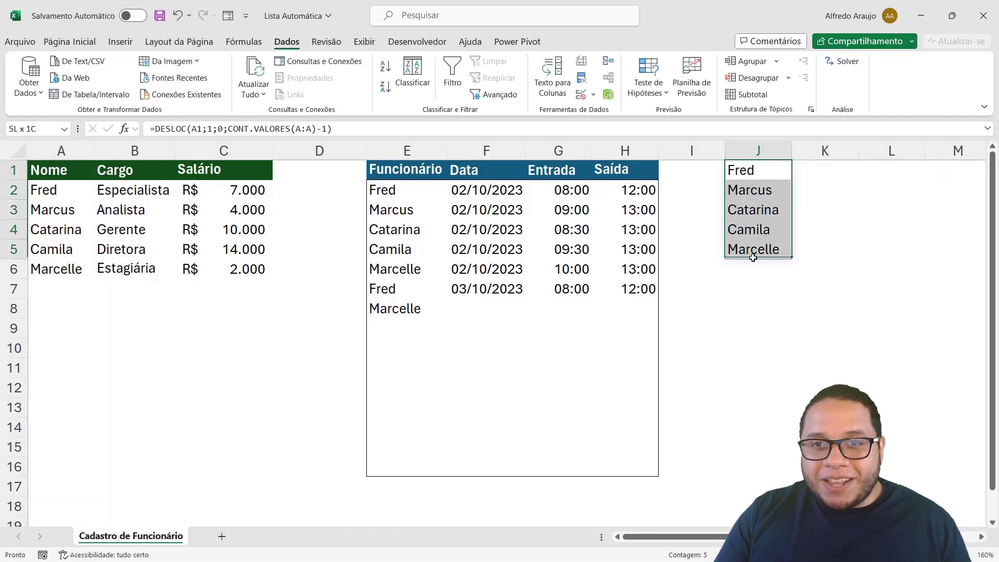
left_click(748, 176)
double_click(745, 172)
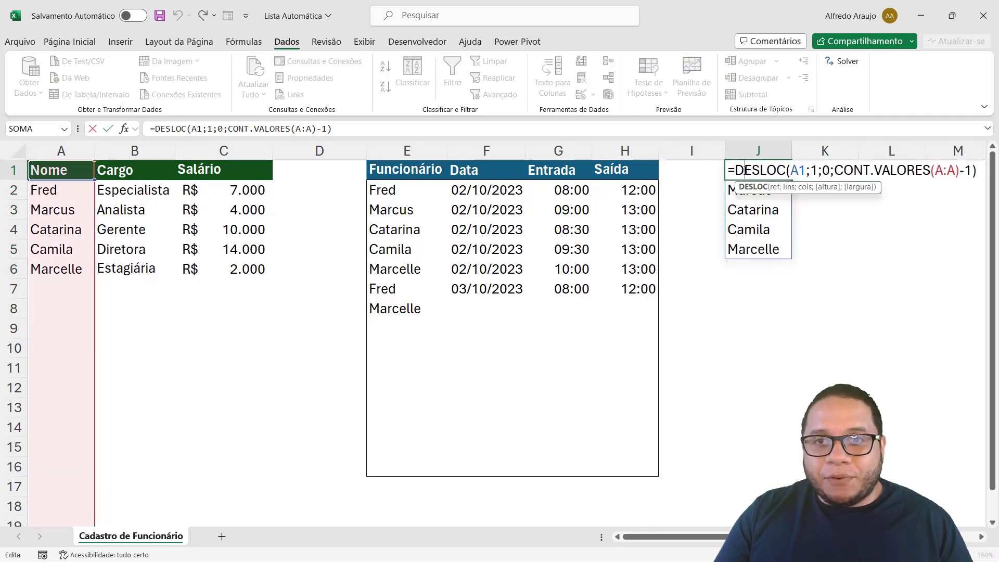
left_click_drag(769, 175, 978, 171)
key("ctrl+c")
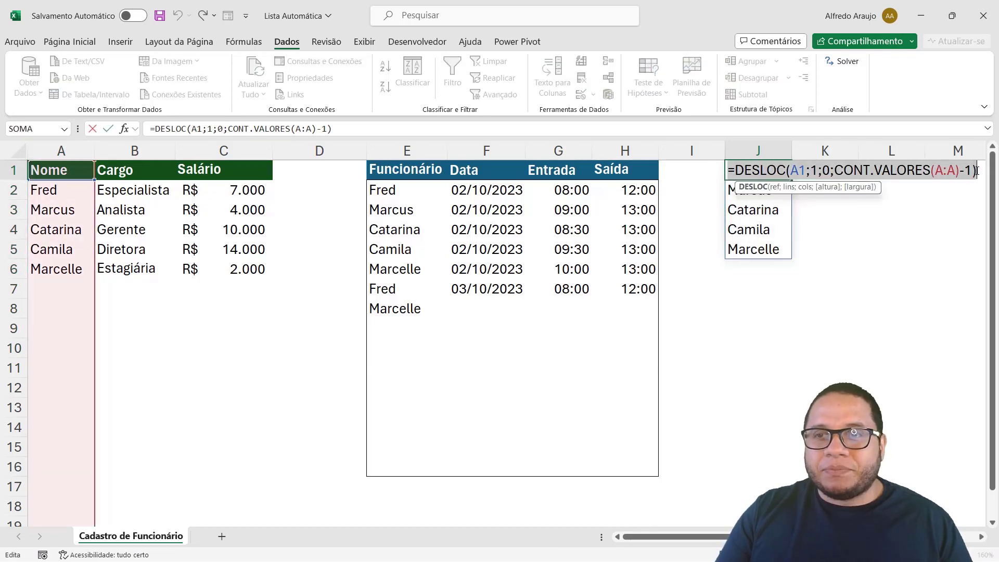
key("BackSpace")
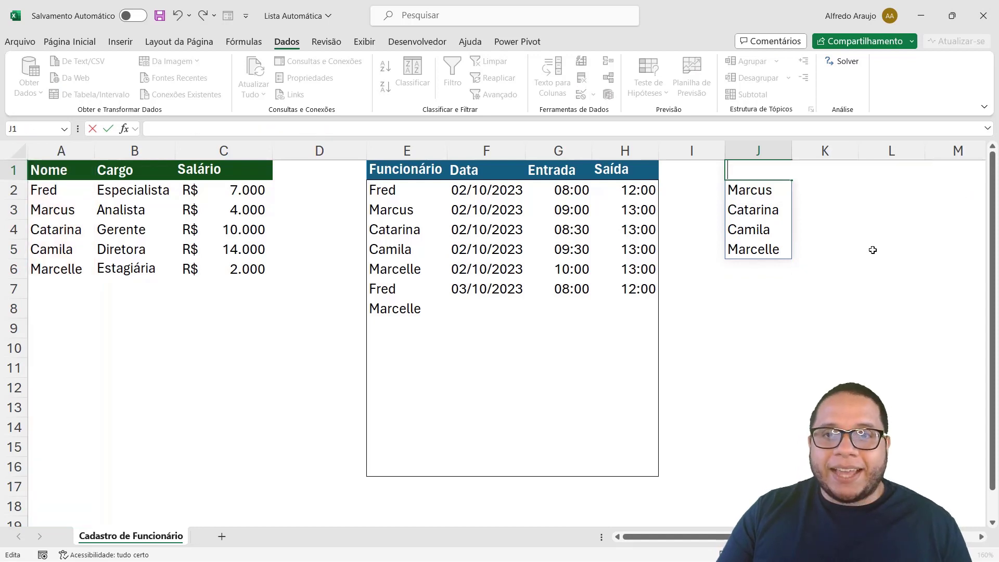
key("Return")
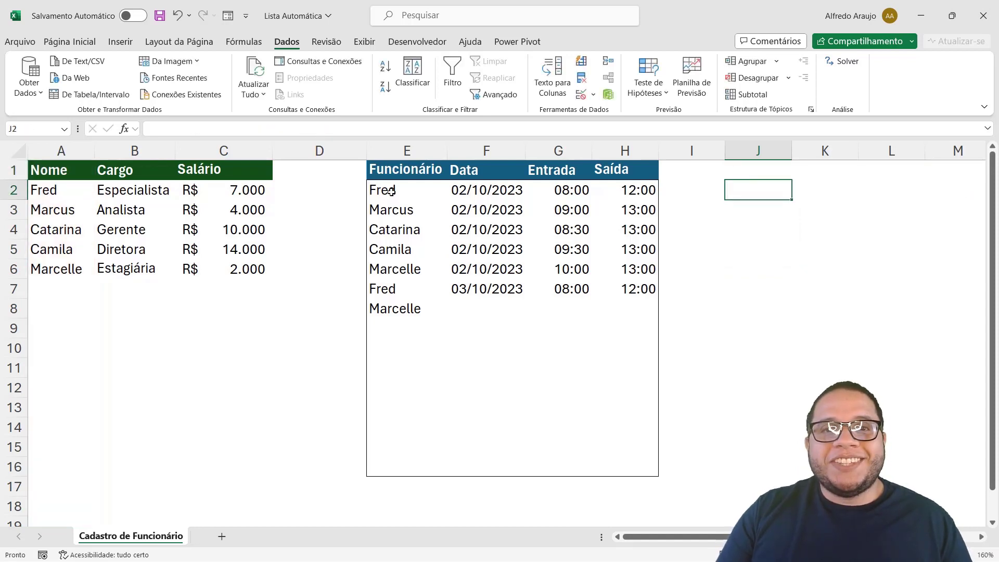
Replace the list source of the data validation on E2:E16 with the copied DESLOC formula.
left_click_drag(389, 191, 391, 466)
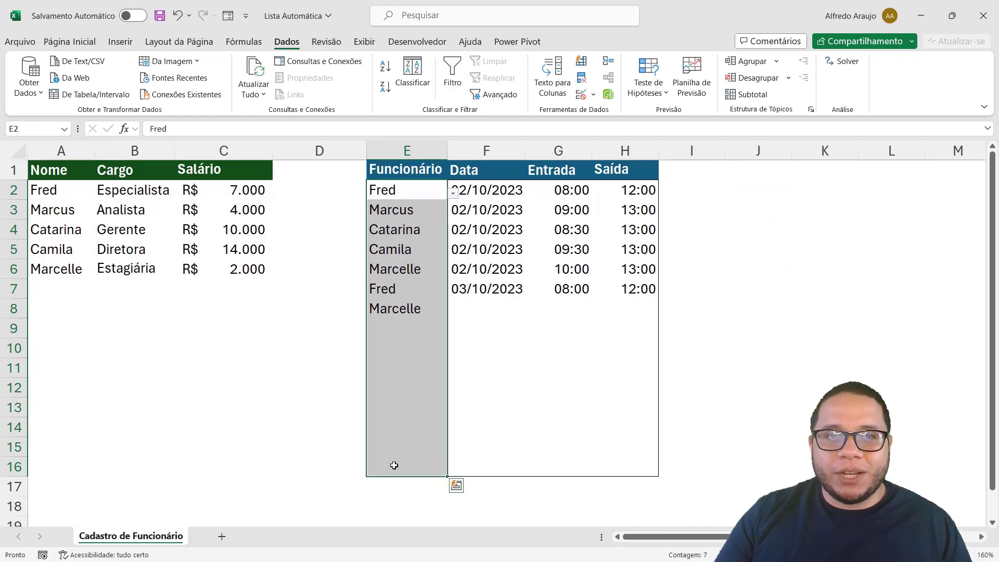
left_click(582, 95)
left_click(437, 232)
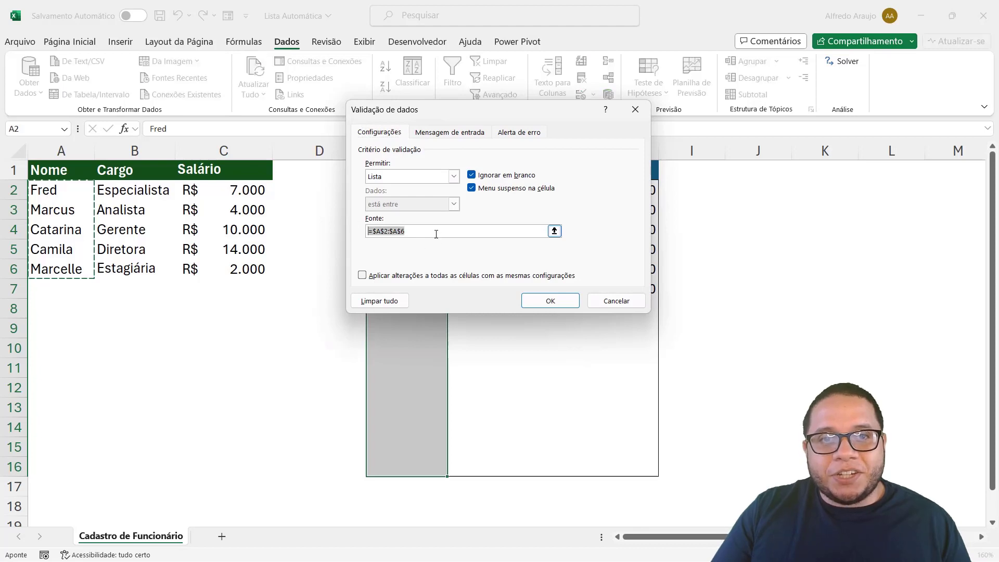
left_click_drag(435, 234, 367, 237)
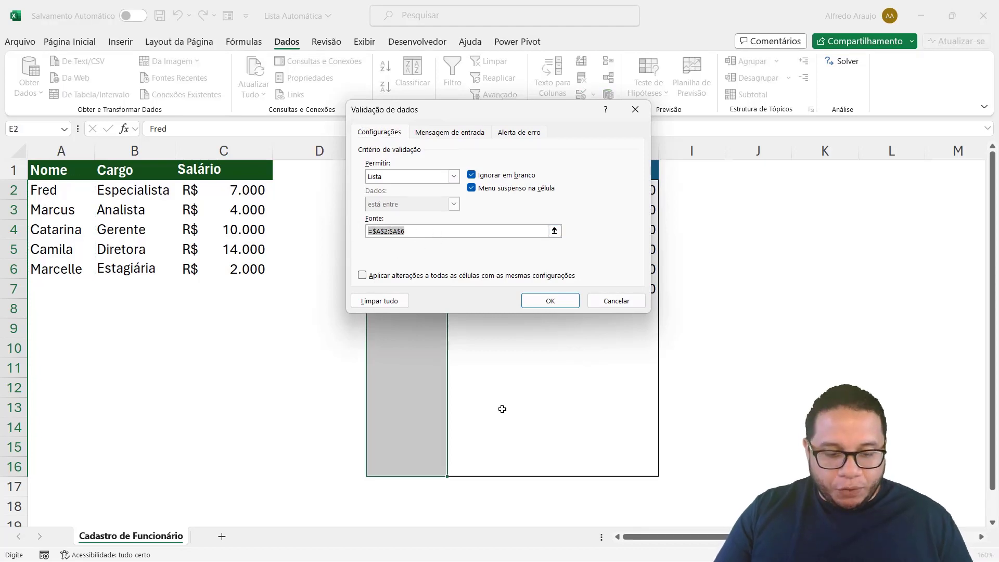
key("ctrl+v")
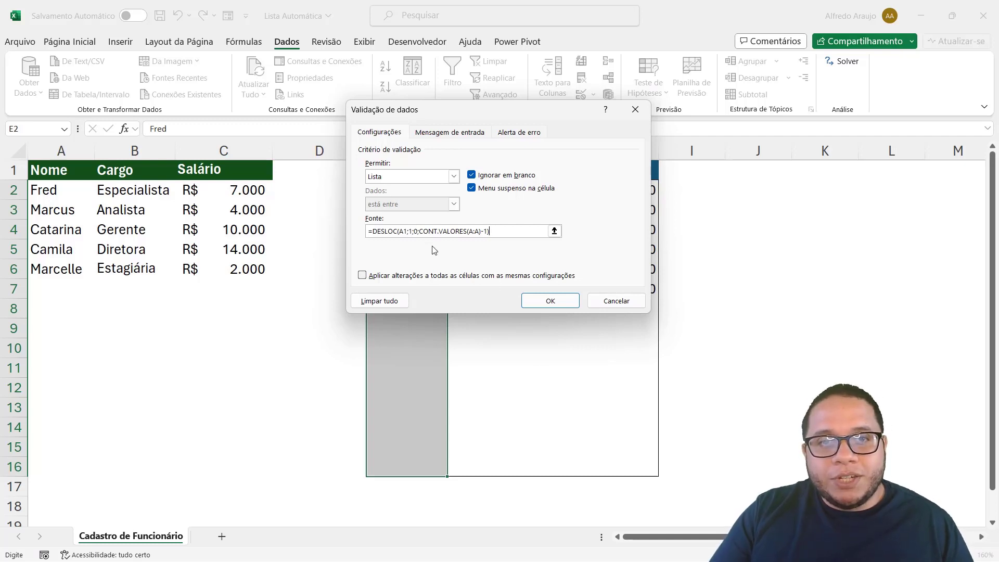
Make the A1 reference absolute ($A$1) in the validation source formula and apply the validation.
left_click(403, 231)
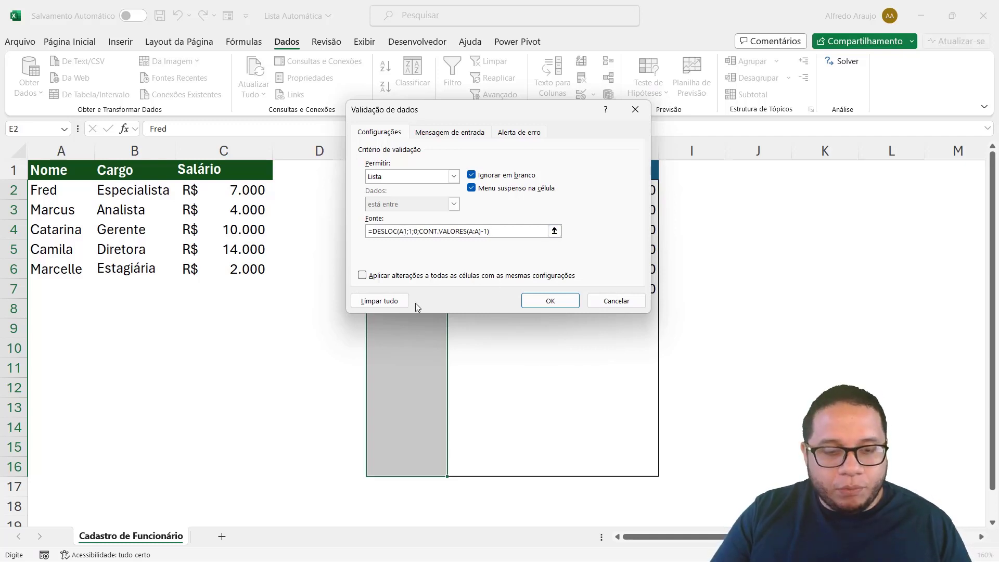
key("F4")
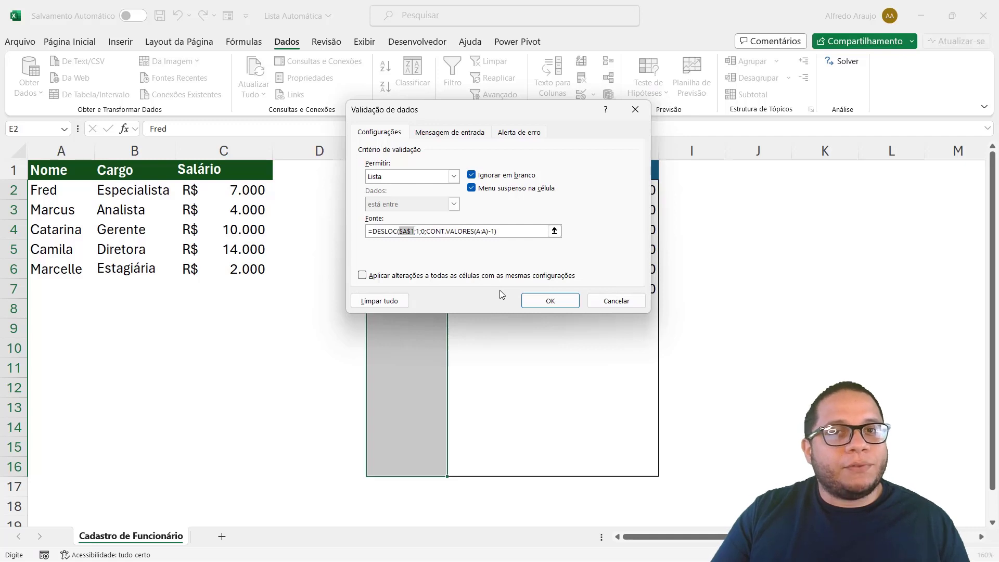
left_click(552, 301)
Check the employee names offered by the Funcionário dropdown in E8.
left_click(385, 324)
left_click(386, 324)
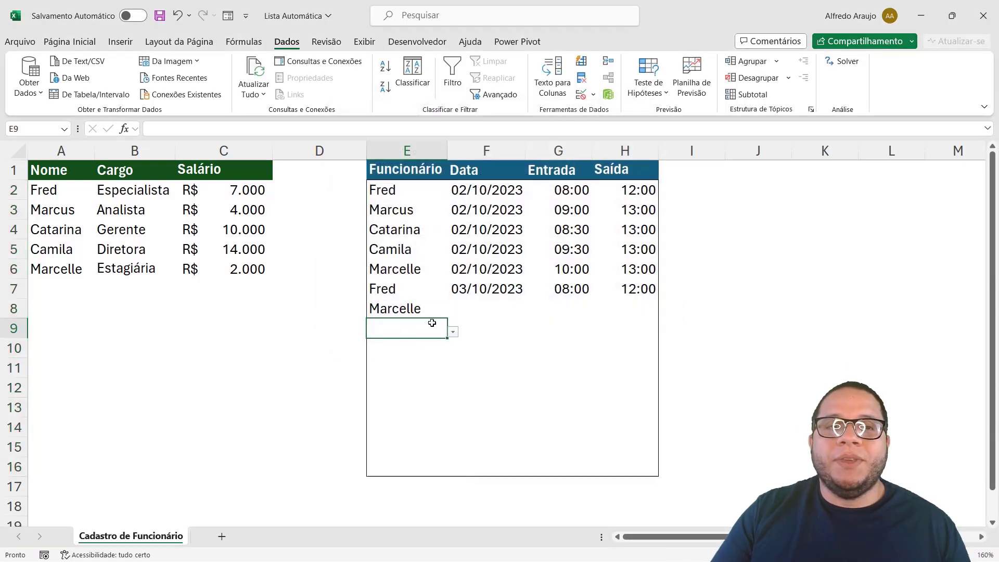
left_click(440, 311)
left_click(454, 312)
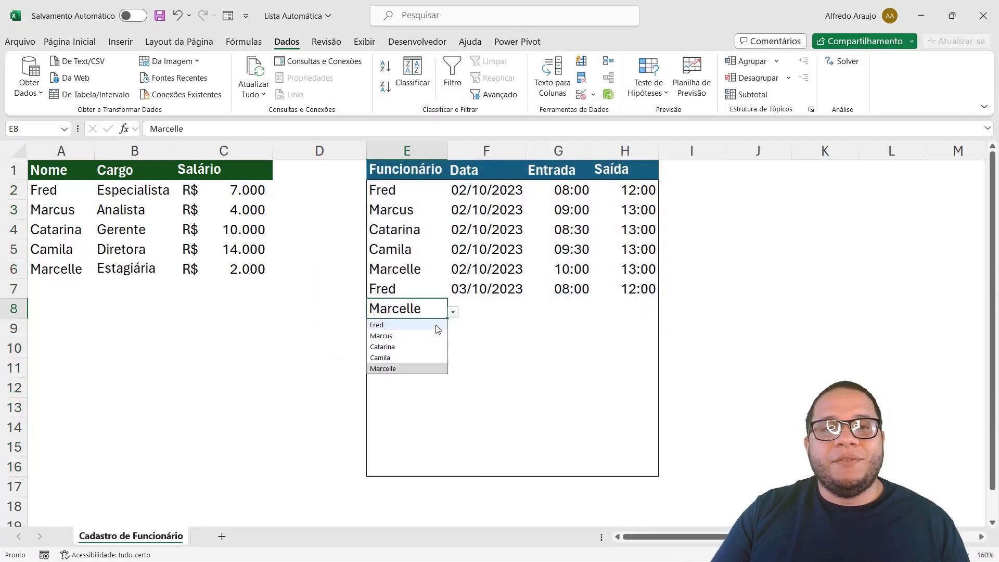
Add a new employee name in A7 and check the Funcionário dropdown in E8 for it.
left_click(69, 285)
type("Robson")
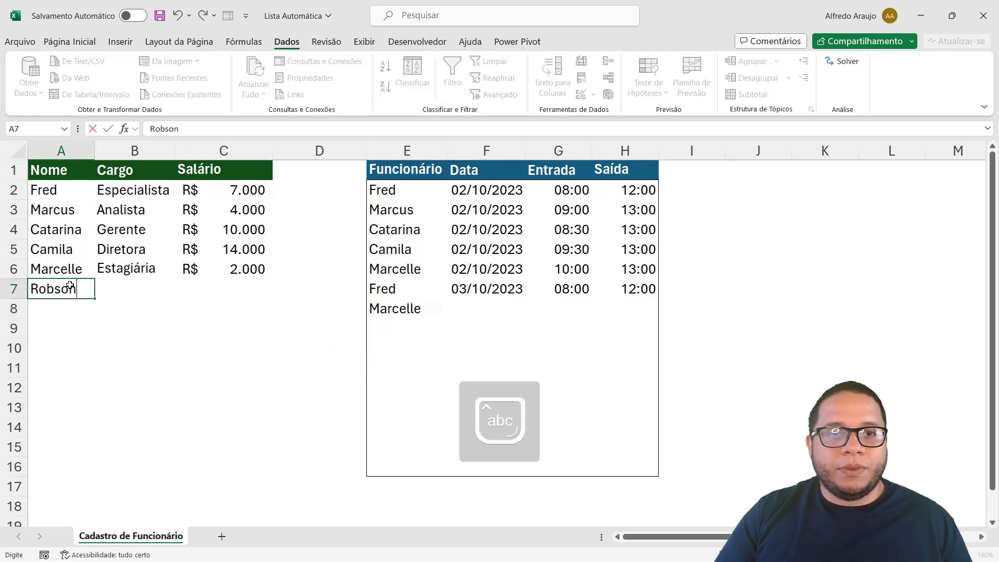
key("Return")
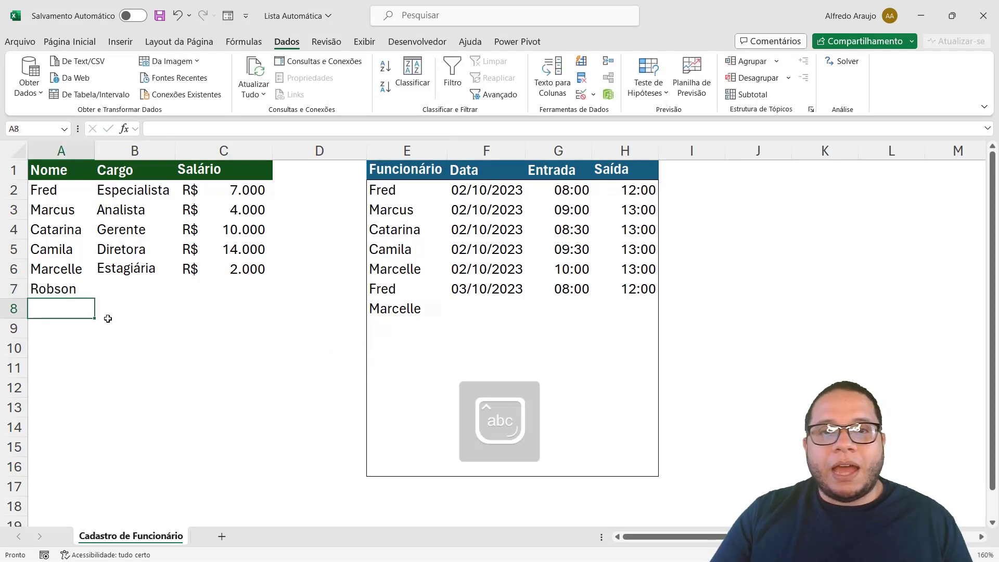
left_click(440, 312)
left_click(453, 313)
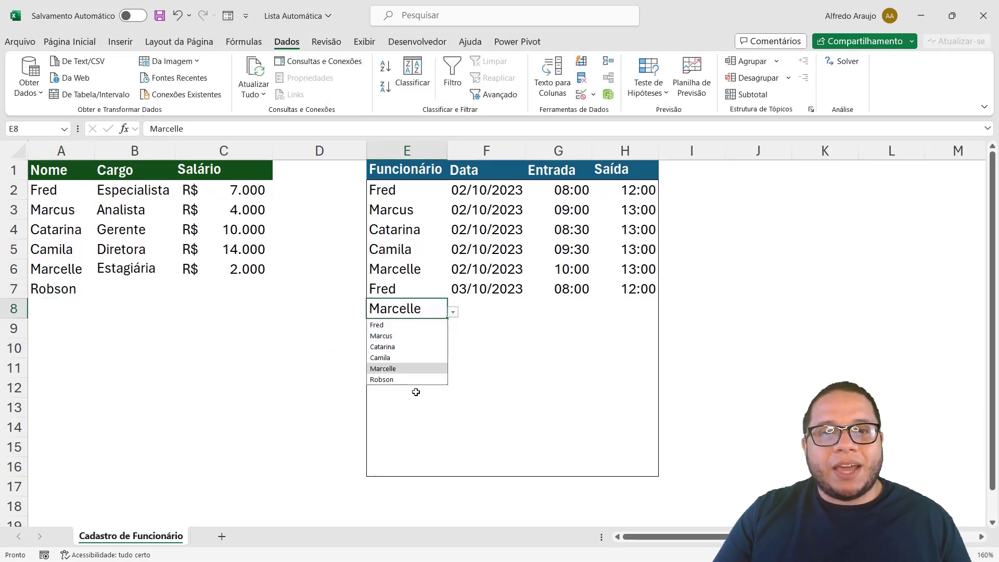
Enter two more employee names in A8 and A9 of the registration table.
left_click(46, 313)
key("Caps_Lock")
type("Xu")
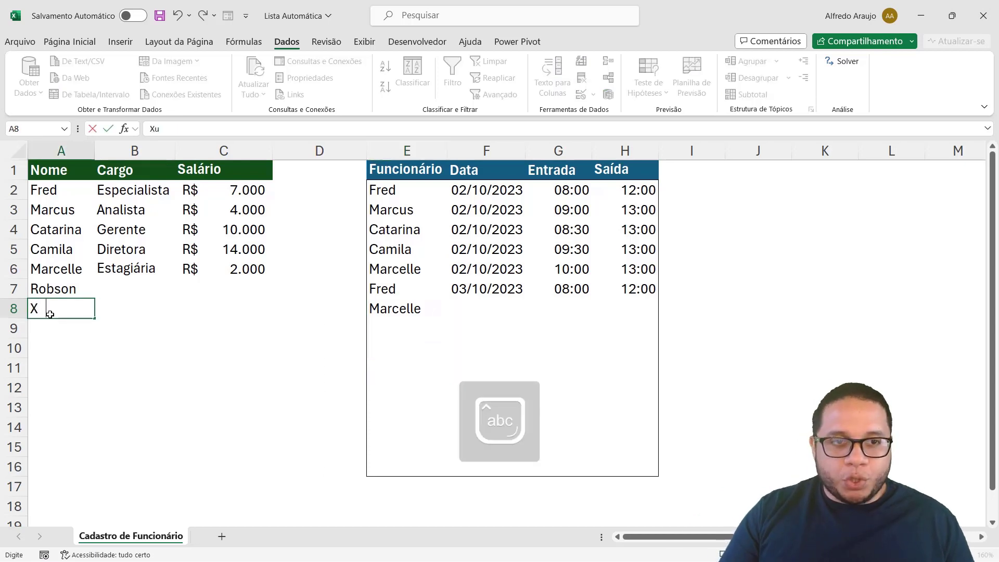
key("Caps_Lock")
type("uxa")
key("Return")
type("a")
key("Caps_Lock")
type("NG")
key("BackSpace")
key("BackSpace")
key("BackSpace")
type("A")
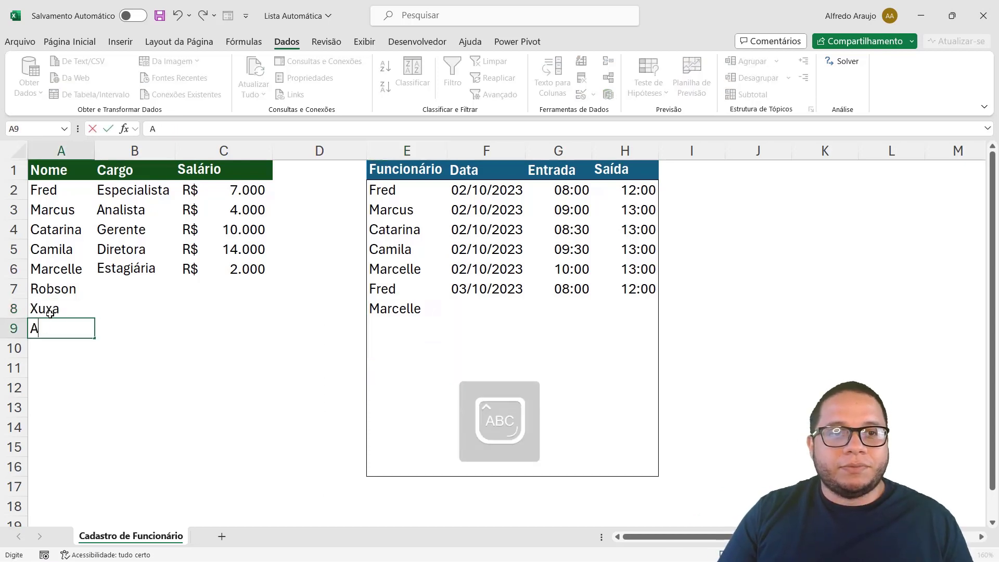
key("Caps_Lock")
type("ngelica")
key("Return")
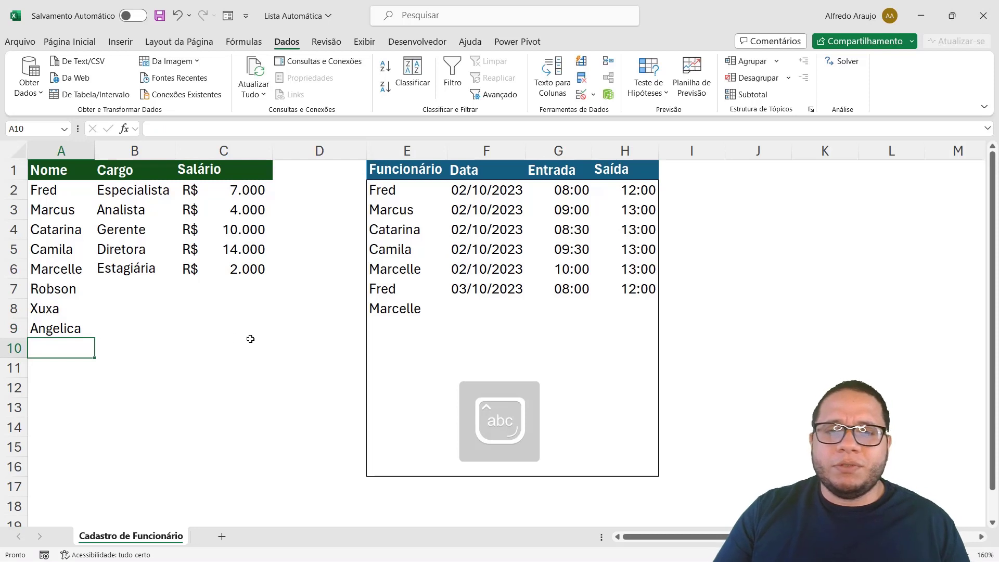
Check the Funcionário dropdown in E9 for the newly added employees.
left_click(422, 329)
left_click(453, 333)
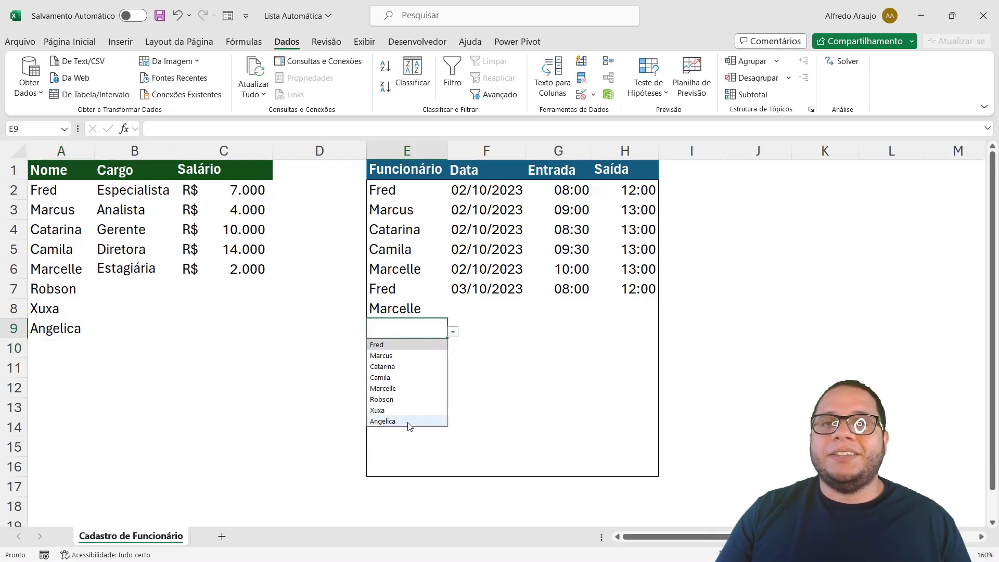
key("Escape")
Delete the employee names from A6:A9 and choose the Gerente's name from the Funcionário dropdown in E8.
left_click_drag(49, 330, 65, 261)
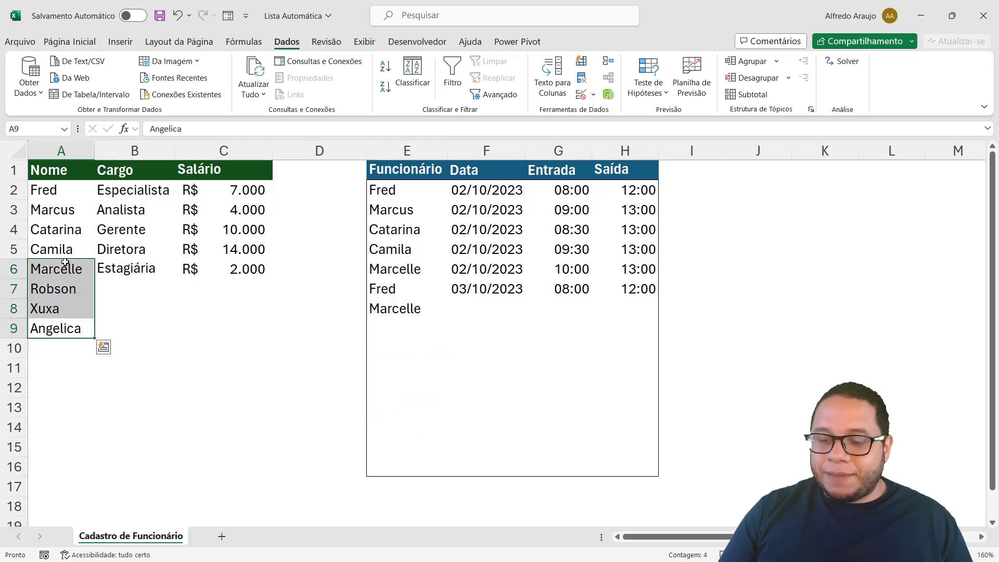
key("Delete")
left_click(420, 311)
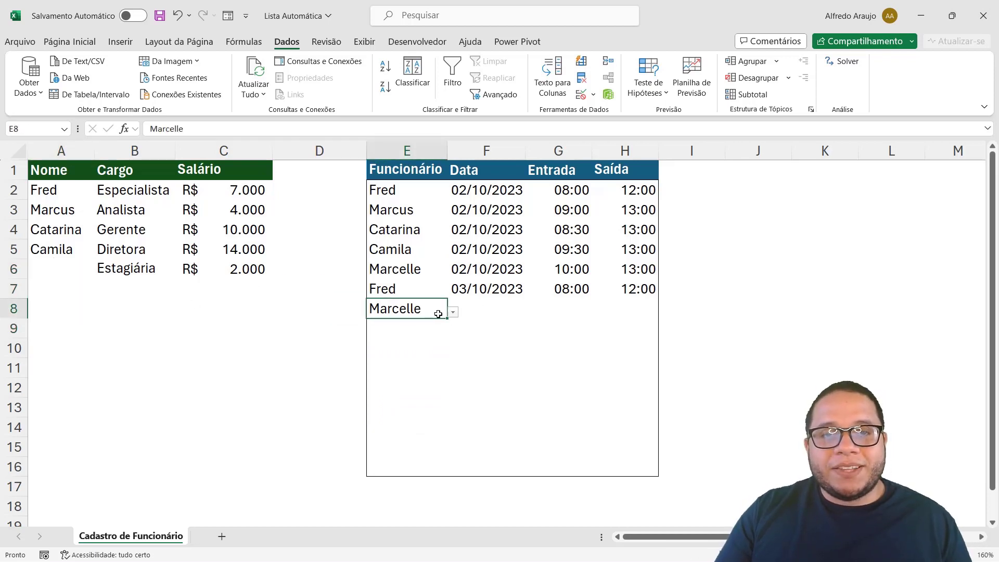
left_click(454, 312)
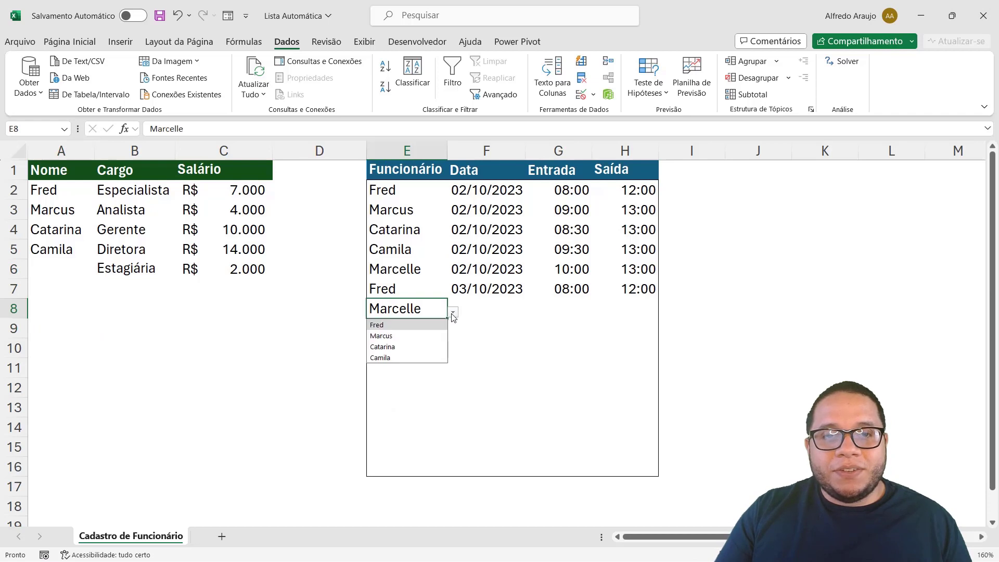
left_click(428, 354)
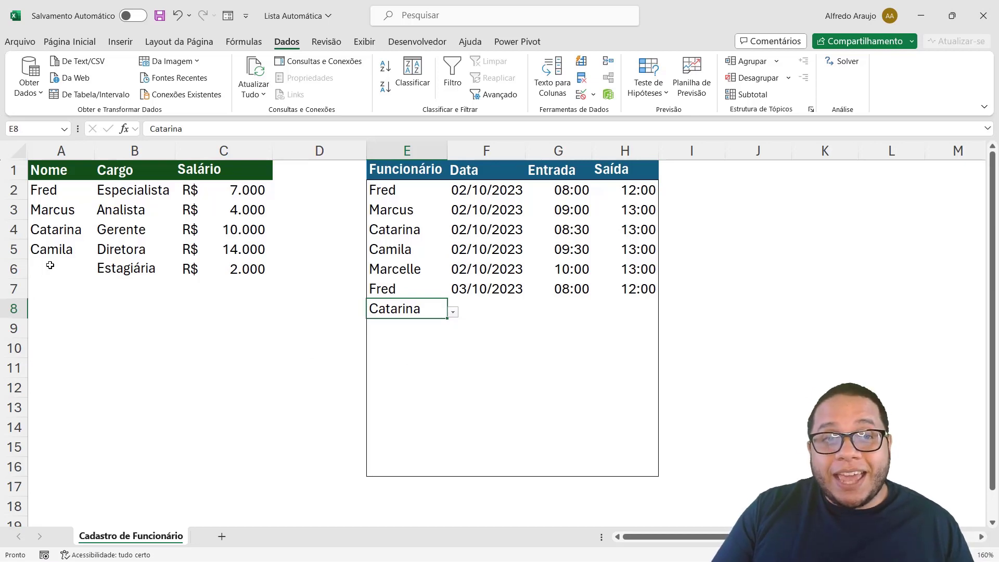
Filter the Funcionário dropdown suggestions in E8 with the partial text Cat, shortened to Ca.
left_click(39, 294)
left_click(49, 346)
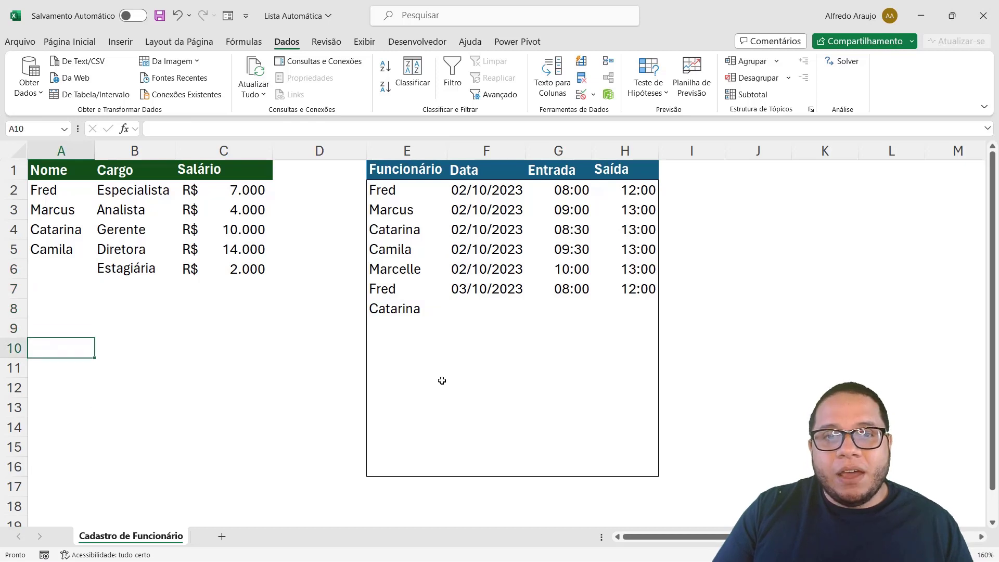
left_click(421, 316)
left_click(453, 313)
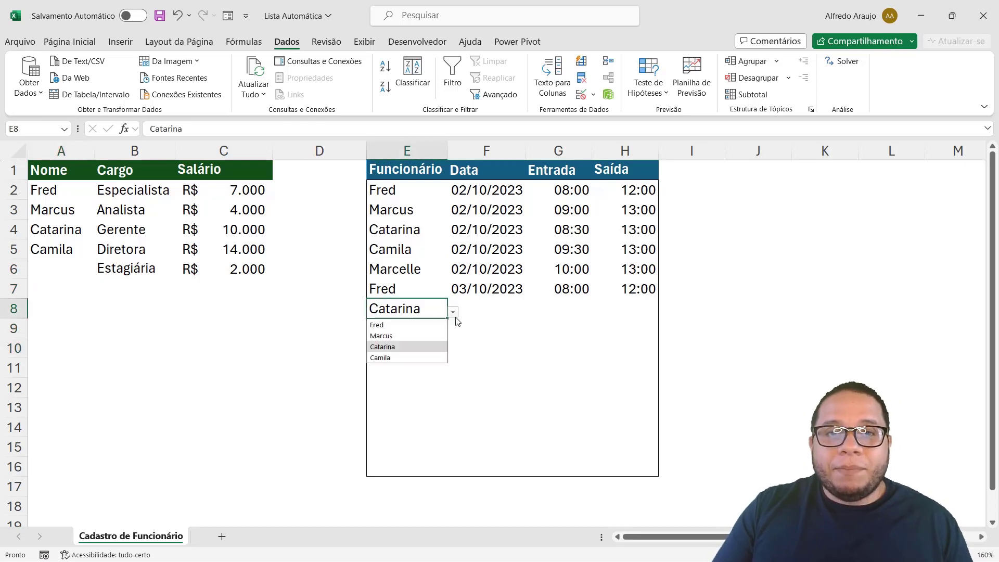
key("Escape")
type("C")
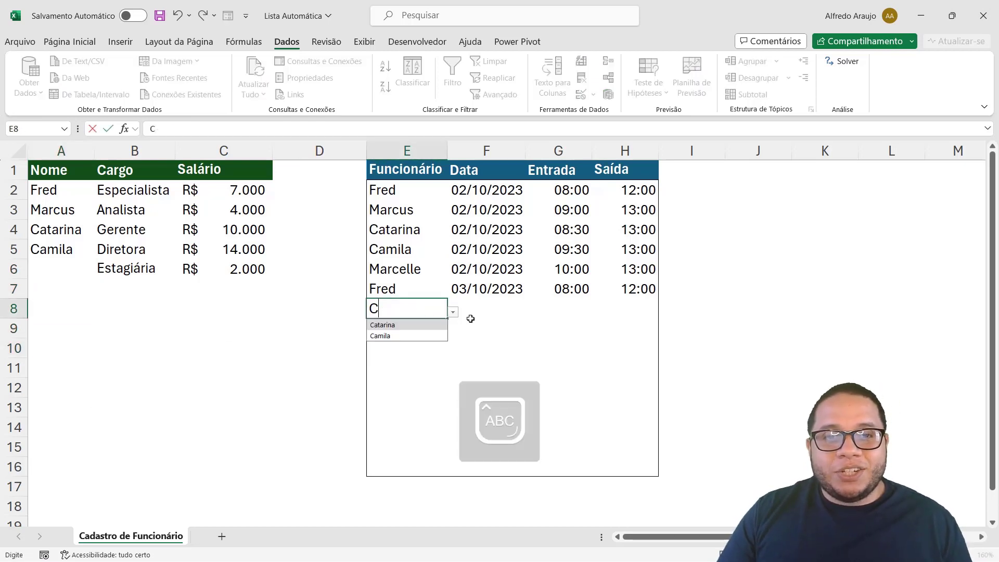
type("at")
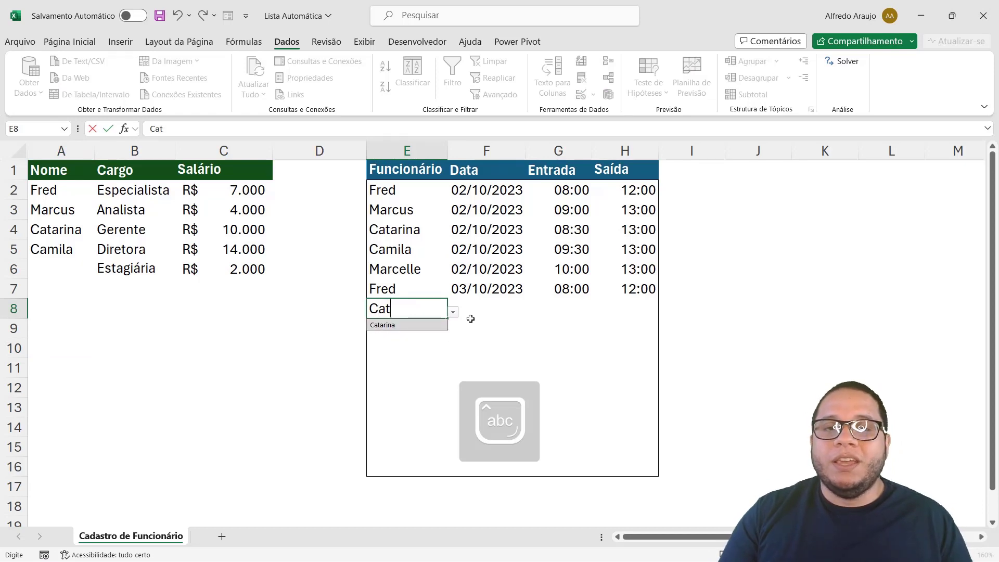
key("BackSpace")
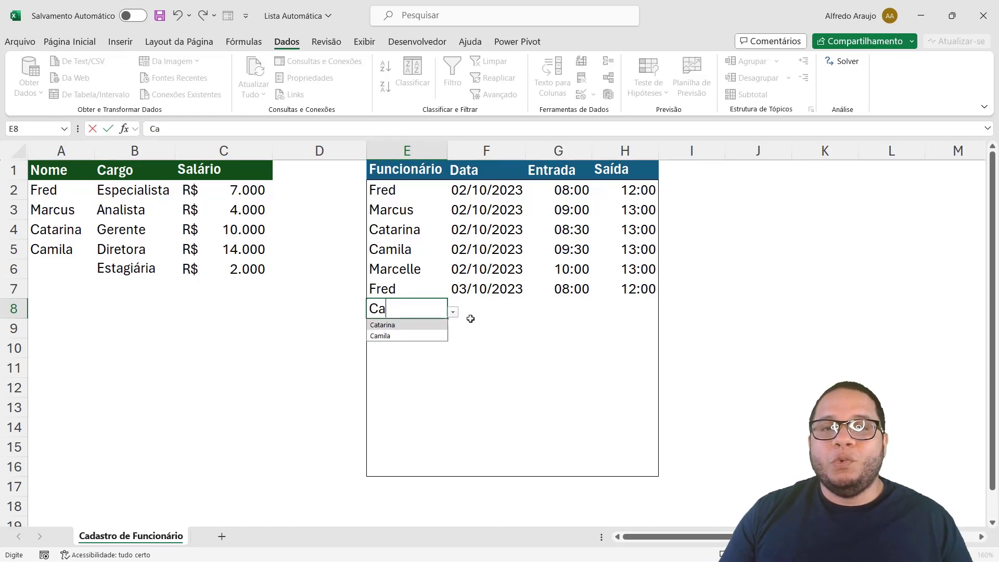